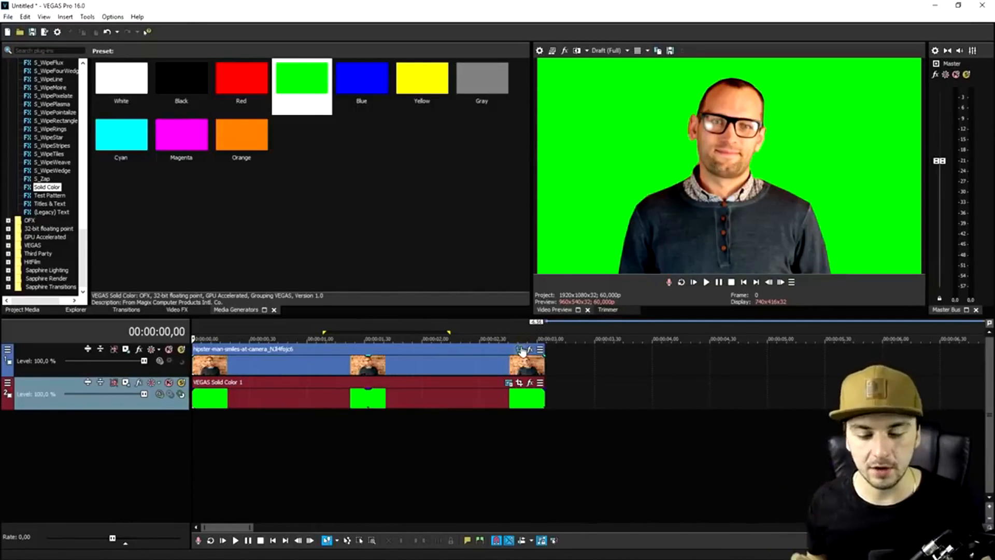
# Insert a video track above the maxresdefault image and move the Man Green Screen clip onto it at the timeline start
pyautogui.moveTo(539, 332); pyautogui.dragTo(192, 334)
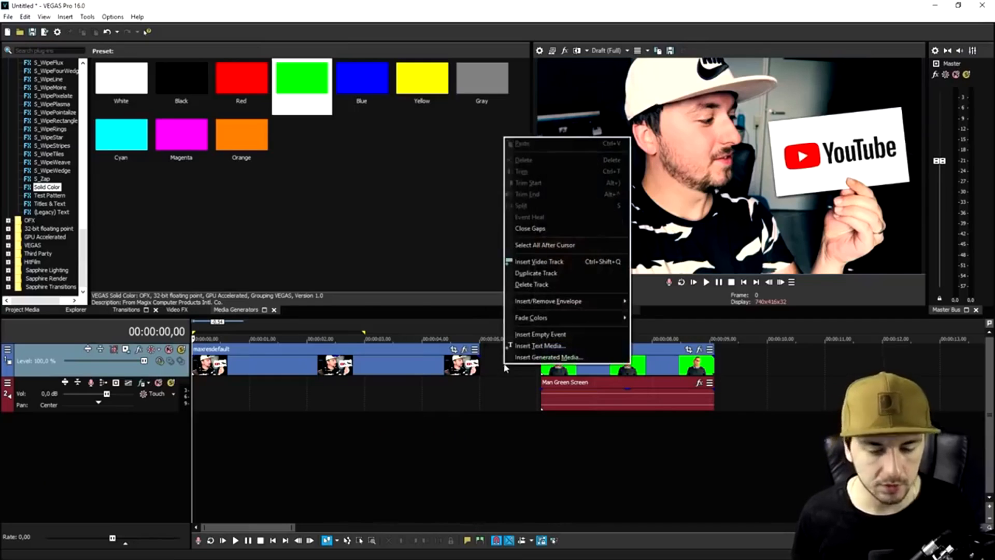
pyautogui.click(503, 360)
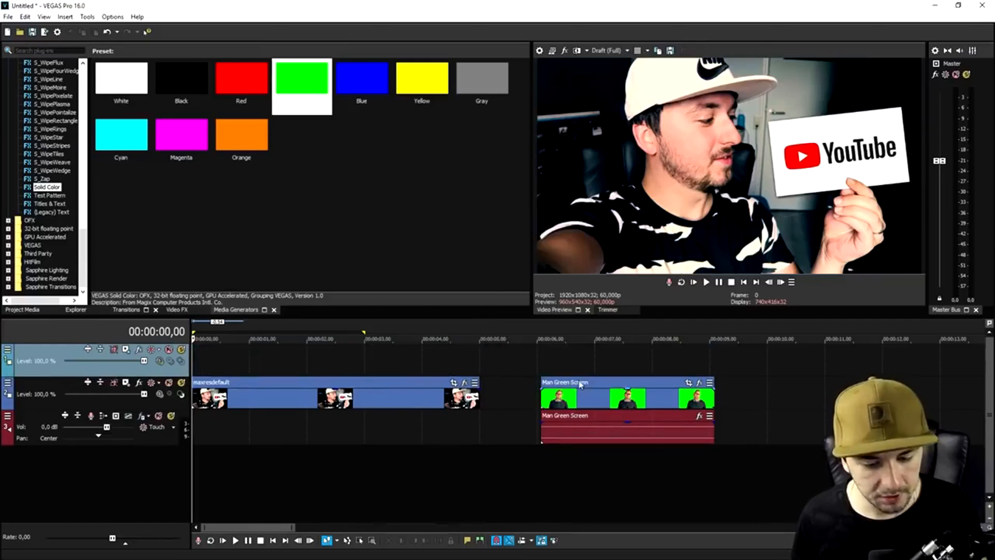
pyautogui.moveTo(584, 384); pyautogui.dragTo(584, 351)
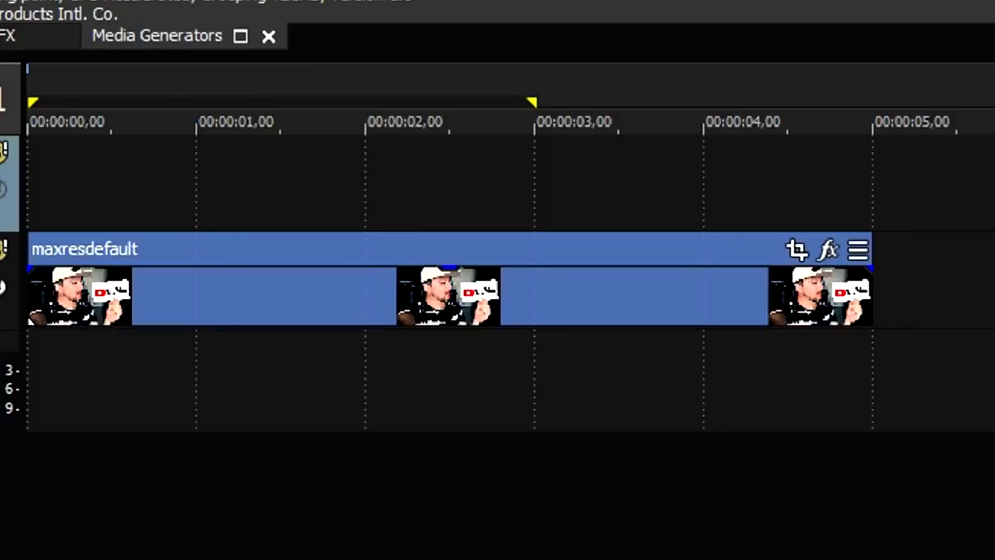
pyautogui.moveTo(994, 189); pyautogui.dragTo(205, 189)
pyautogui.click(205, 190)
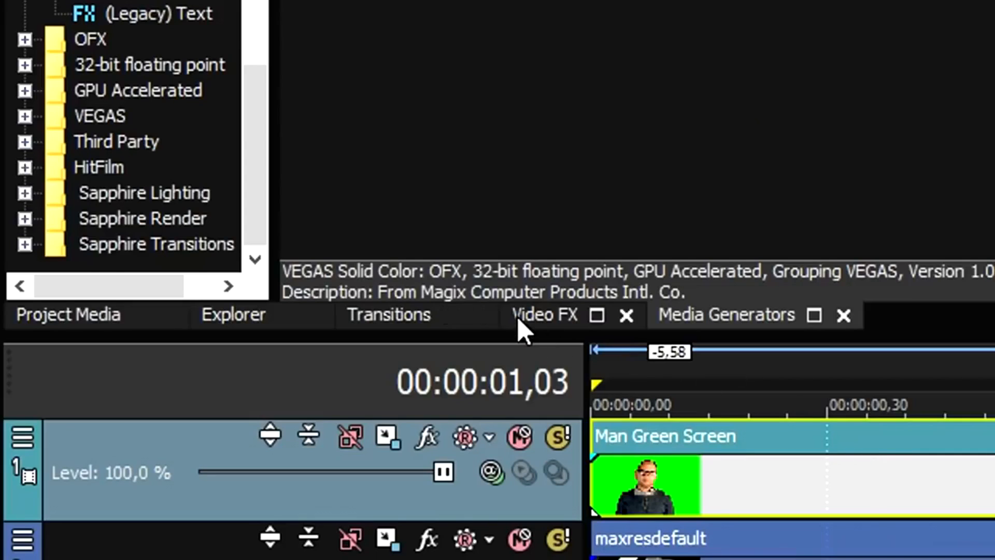
# Apply the default Chroma Keyer video effect to the Man Green Screen clip, keeping its settings window clear of the preview
pyautogui.click(531, 318)
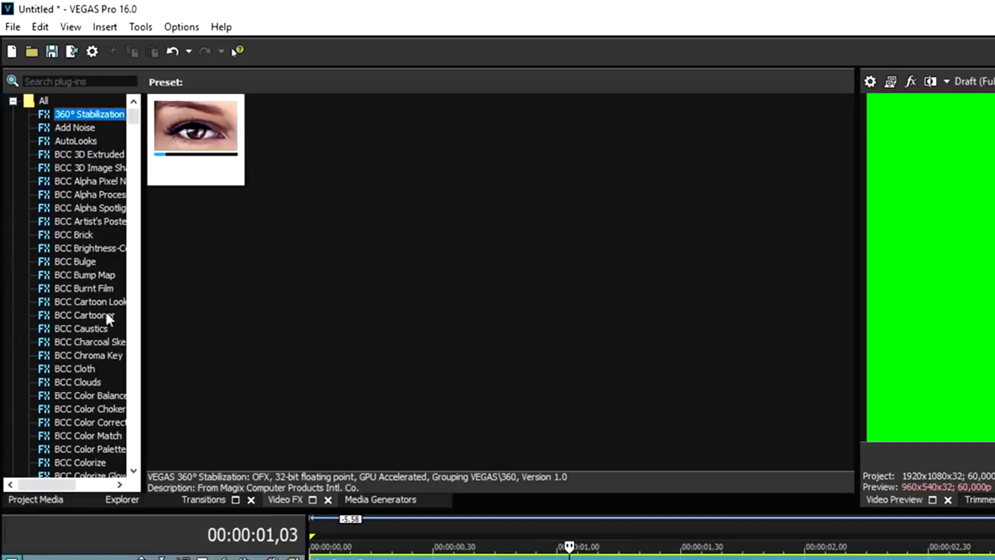
pyautogui.scroll(-20, 101, 305)
pyautogui.scroll(-20, 93, 293)
pyautogui.click(83, 194)
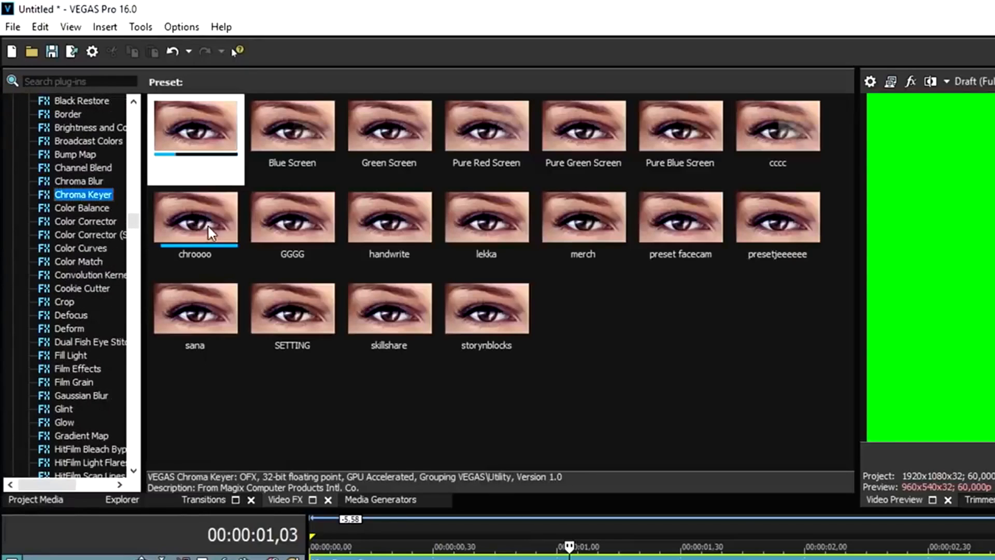
pyautogui.click(195, 120)
pyautogui.moveTo(195, 119); pyautogui.dragTo(469, 250)
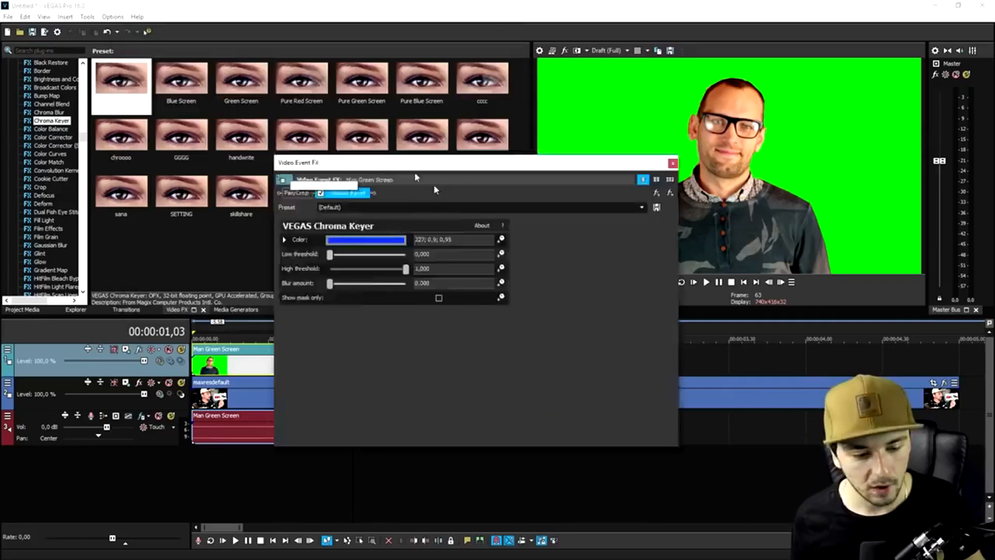
pyautogui.moveTo(433, 184); pyautogui.dragTo(634, 290)
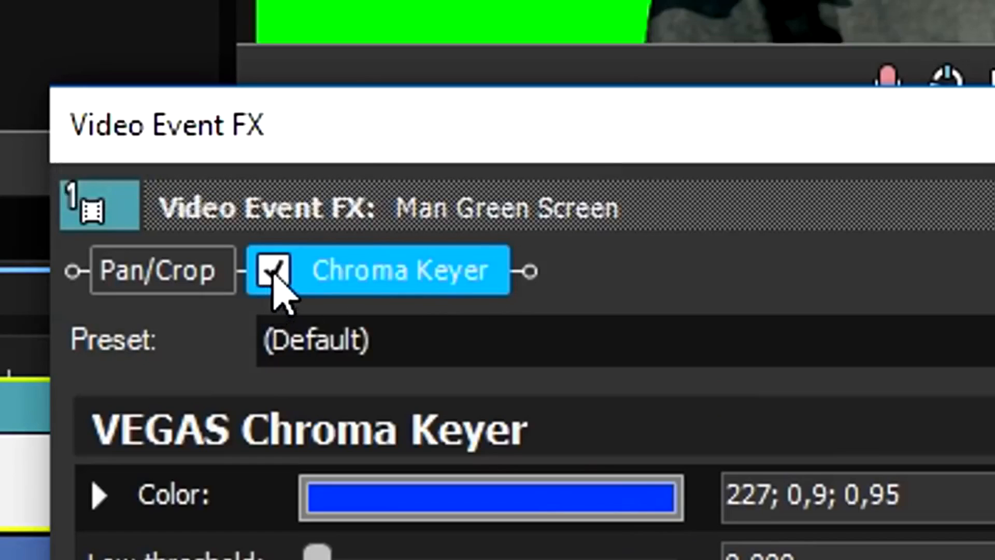
# Temporarily bypass the Chroma Keyer, sample the green background from the preview as the key color, and re-enable the effect
pyautogui.click(273, 270)
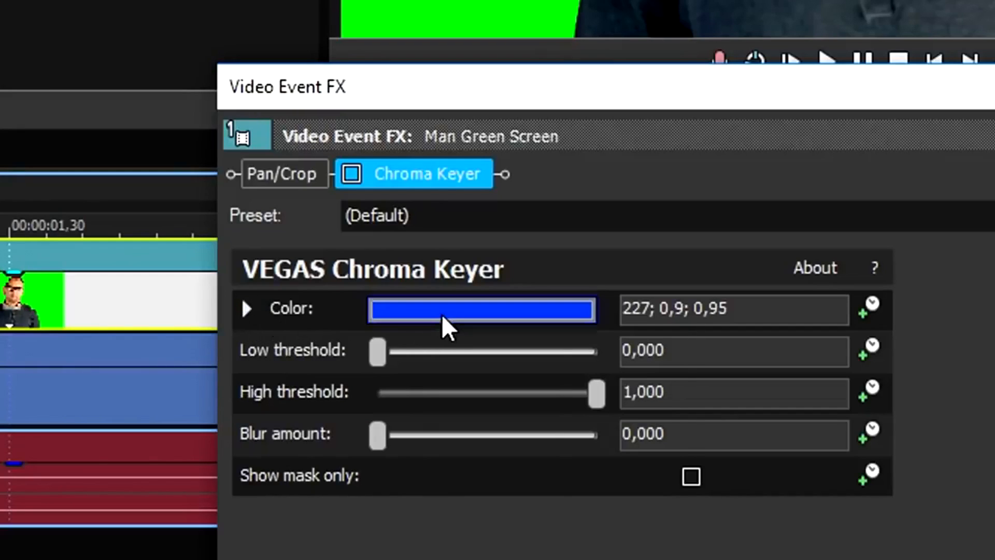
pyautogui.click(442, 314)
pyautogui.click(445, 351)
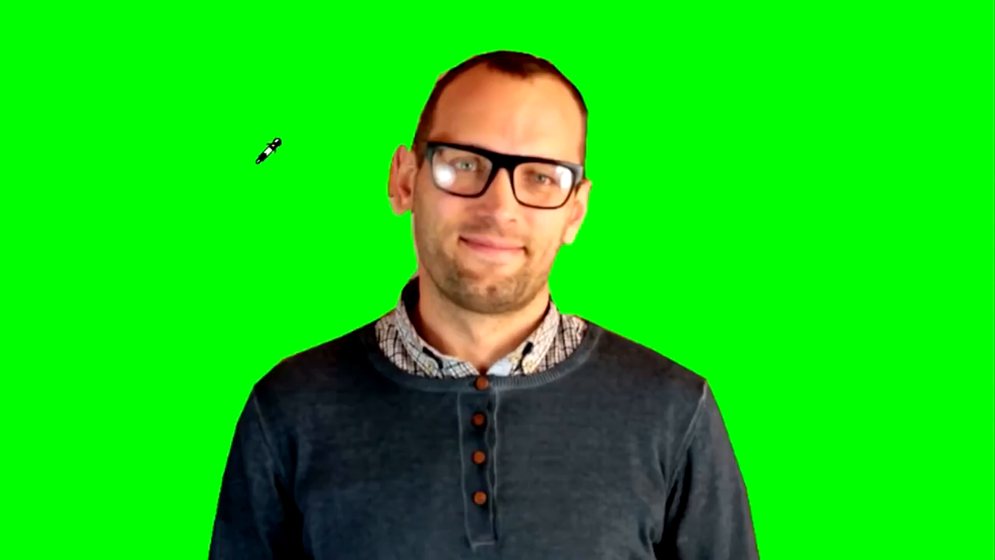
pyautogui.click(196, 111)
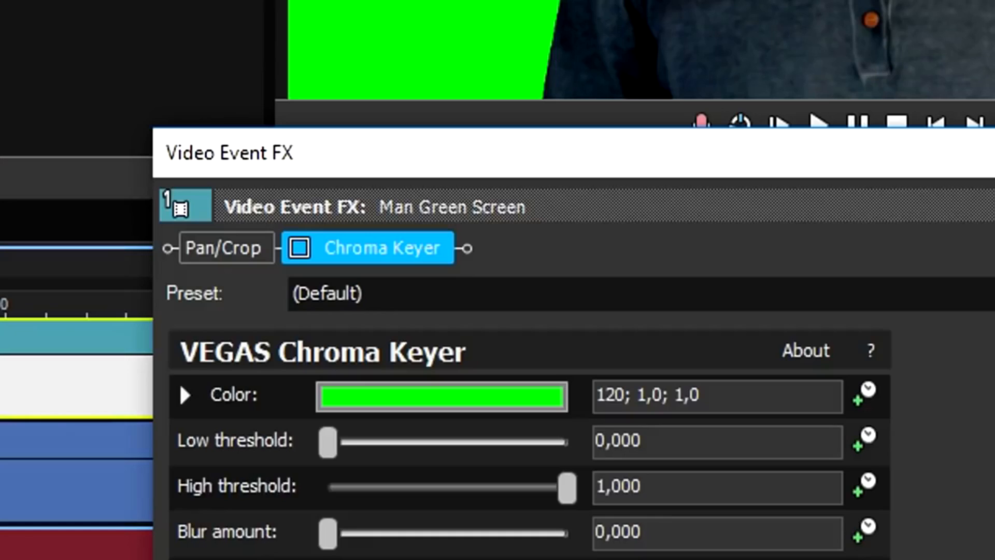
pyautogui.click(299, 249)
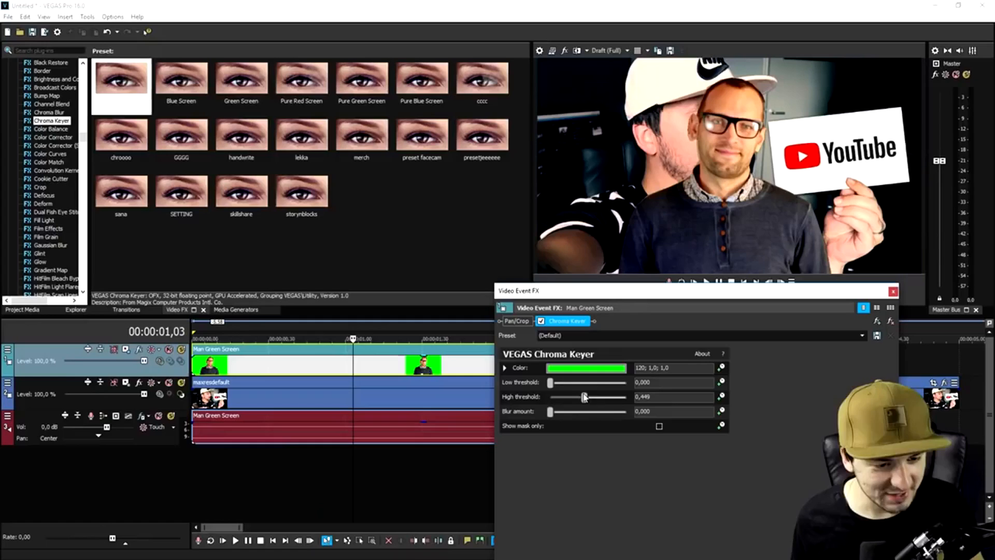
# Set the Chroma Keyer's low threshold to 0,000 and high threshold to 0,354, and close its settings window
pyautogui.moveTo(583, 398); pyautogui.dragTo(553, 384)
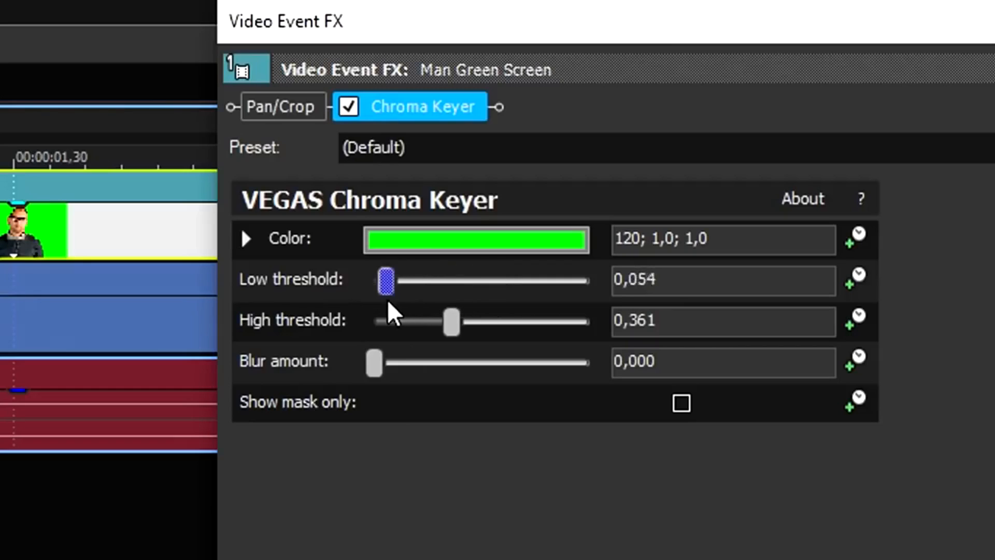
pyautogui.moveTo(387, 299); pyautogui.dragTo(374, 301)
pyautogui.moveTo(449, 325); pyautogui.dragTo(479, 336)
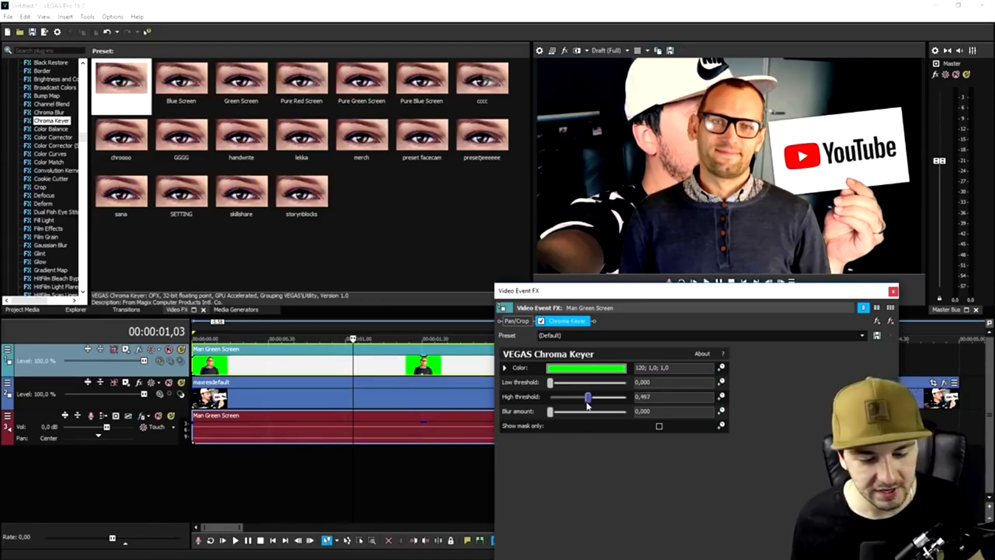
pyautogui.moveTo(588, 403)
pyautogui.mouseDown()
pyautogui.moveTo(570, 398)
pyautogui.moveTo(619, 398)
pyautogui.moveTo(577, 396)
pyautogui.mouseUp()
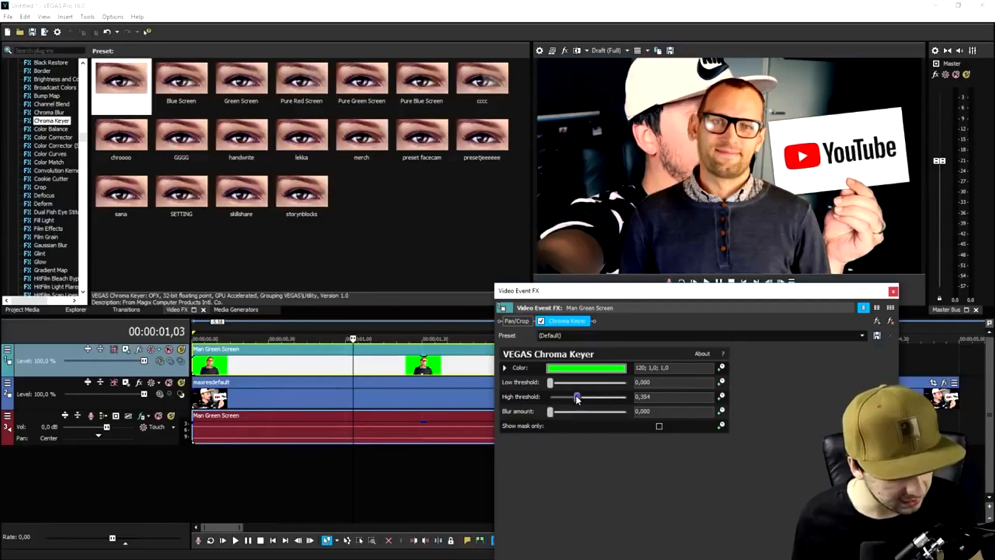
pyautogui.click(893, 292)
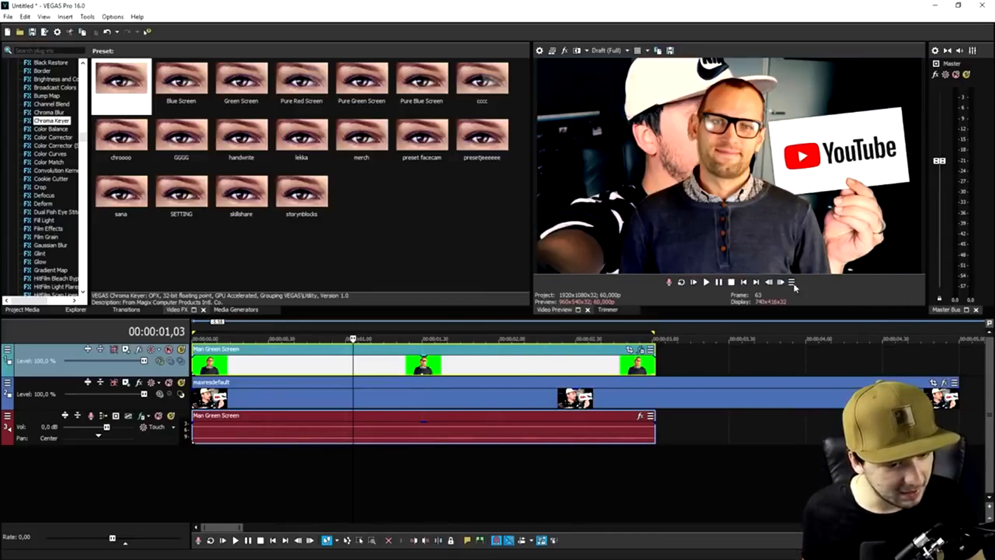
pyautogui.click(744, 284)
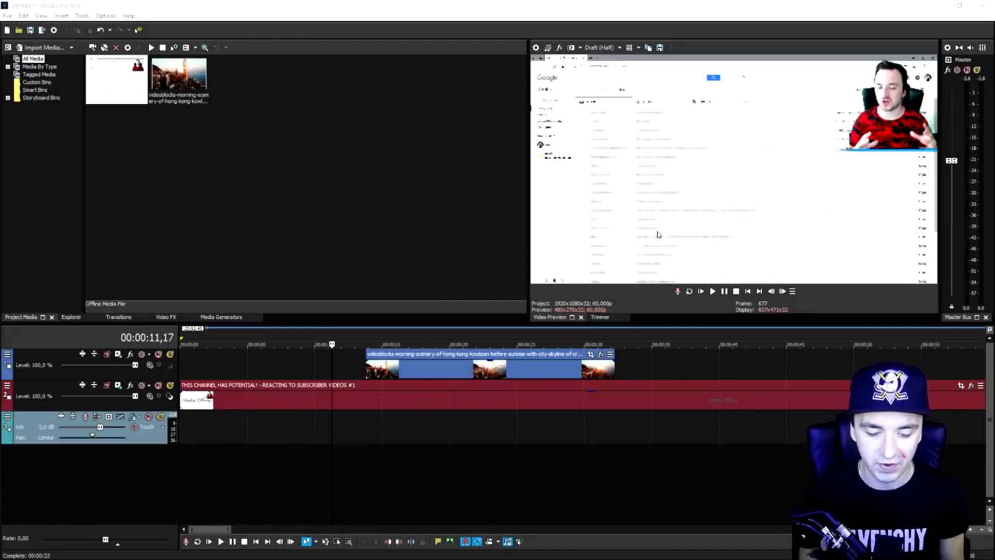
# Move the Hong Kong skyline clip to start at about 12 seconds on the upper track and play it over the reaction video
pyautogui.click(748, 291)
pyautogui.scroll(-3, 313, 363)
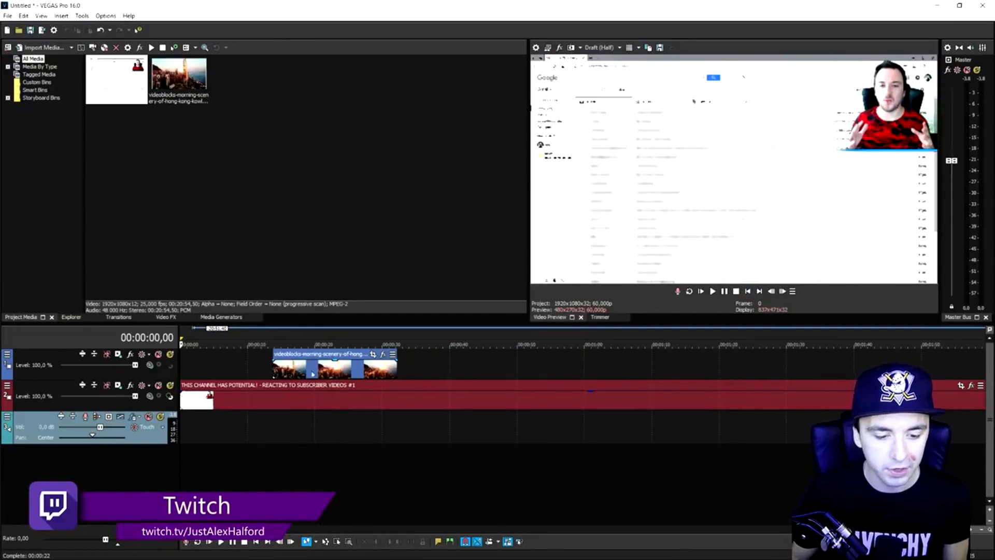
pyautogui.moveTo(315, 356); pyautogui.dragTo(423, 357)
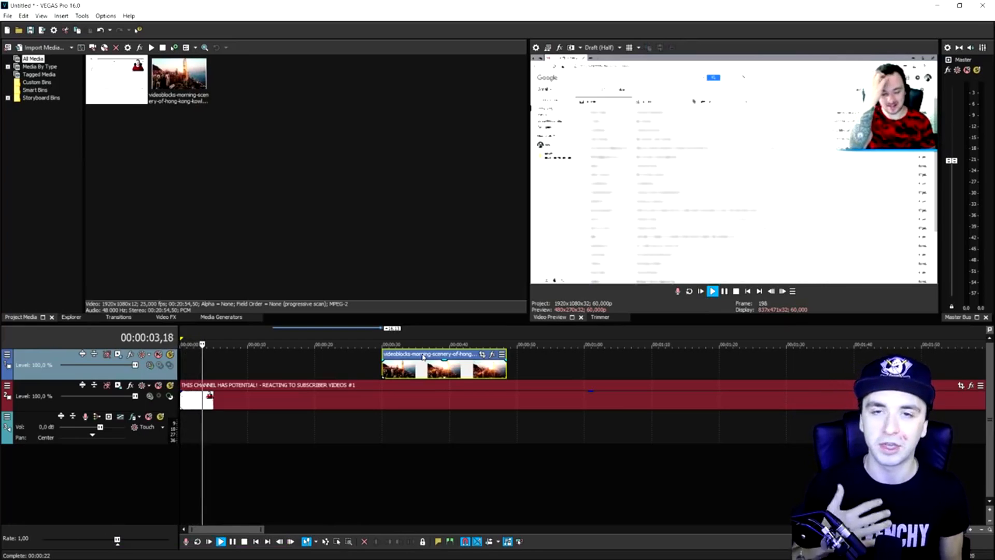
pyautogui.moveTo(409, 370); pyautogui.dragTo(286, 370)
pyautogui.scroll(3, 462, 372)
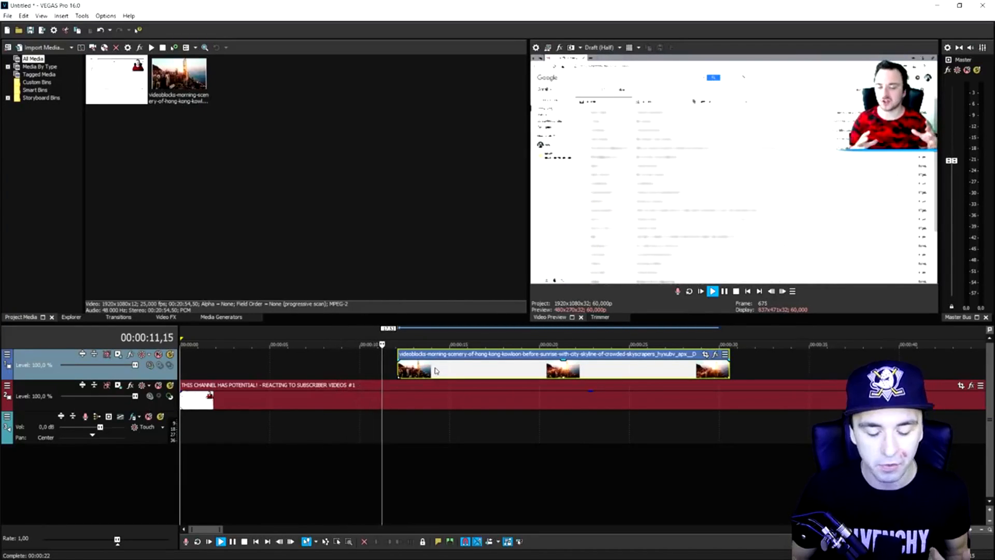
pyautogui.press('space')
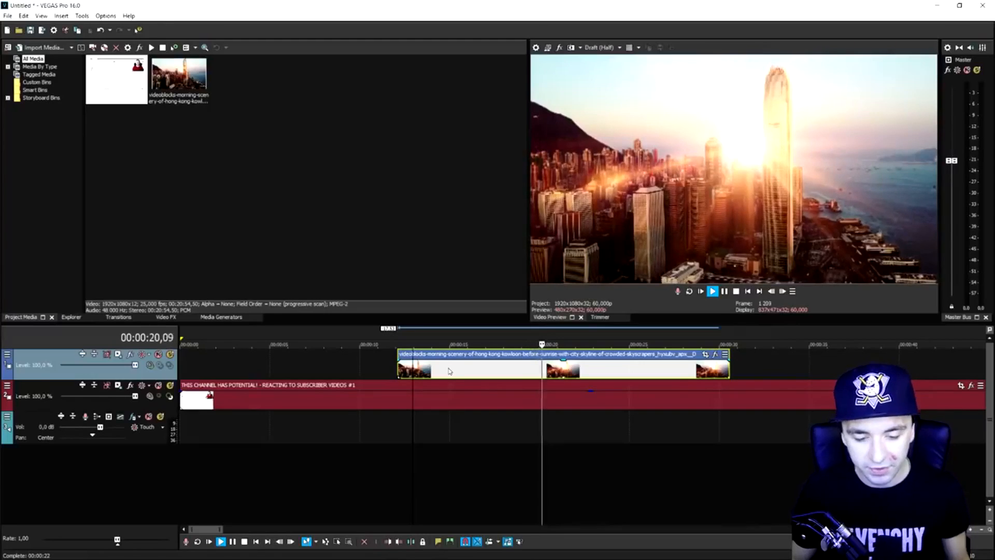
pyautogui.press('space')
# Place the skyline clip on the reaction video's track at about 11 seconds and play across the start of the overlap
pyautogui.moveTo(442, 375); pyautogui.dragTo(428, 399)
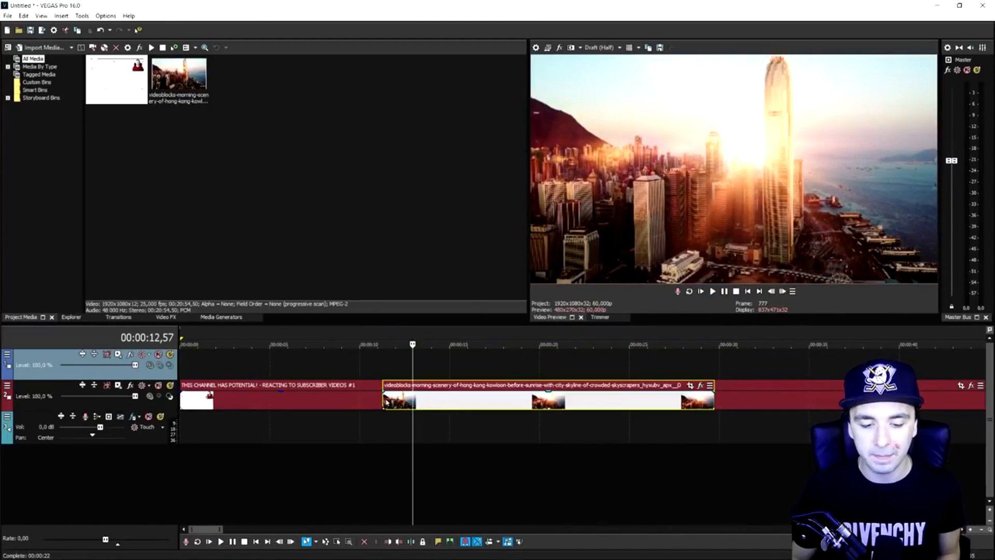
pyautogui.click(377, 398)
pyautogui.press('space')
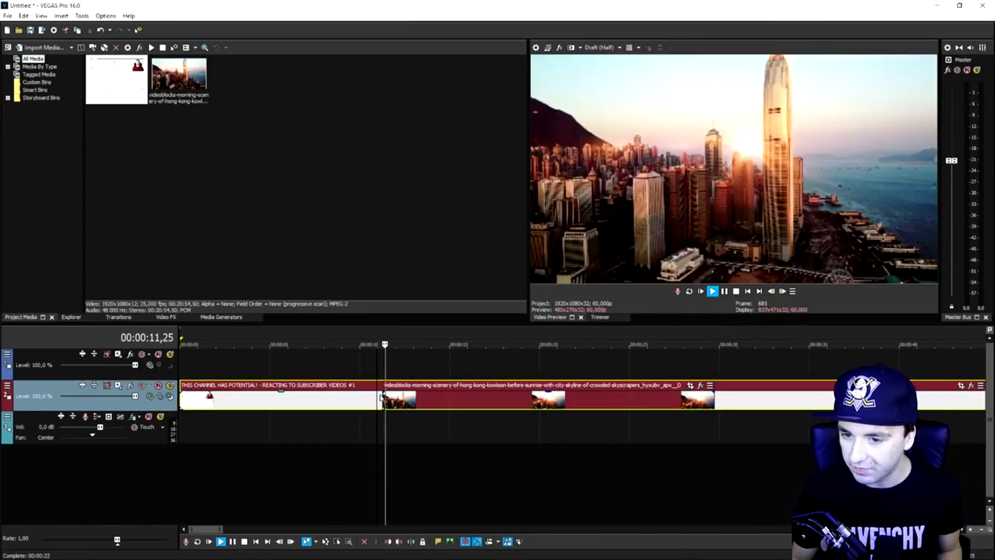
pyautogui.press('space')
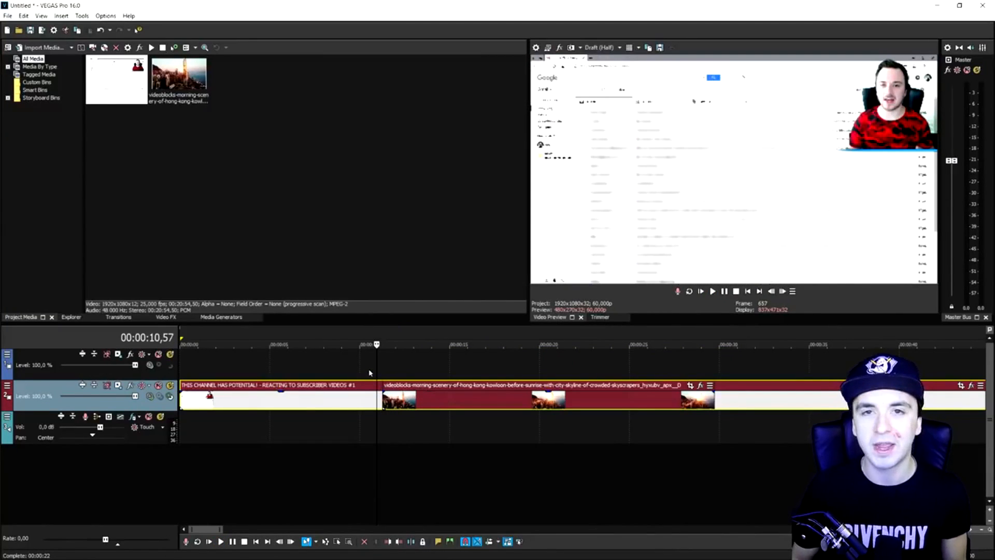
# Insert a new video track at the top of the timeline and move the skyline clip onto it
pyautogui.rightClick(369, 372)
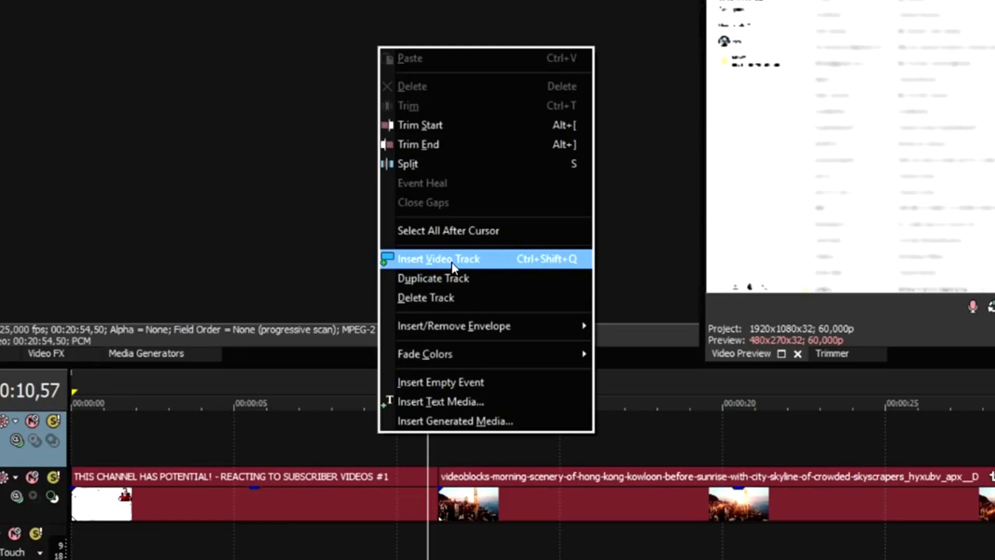
pyautogui.click(452, 263)
pyautogui.moveTo(489, 532); pyautogui.dragTo(500, 421)
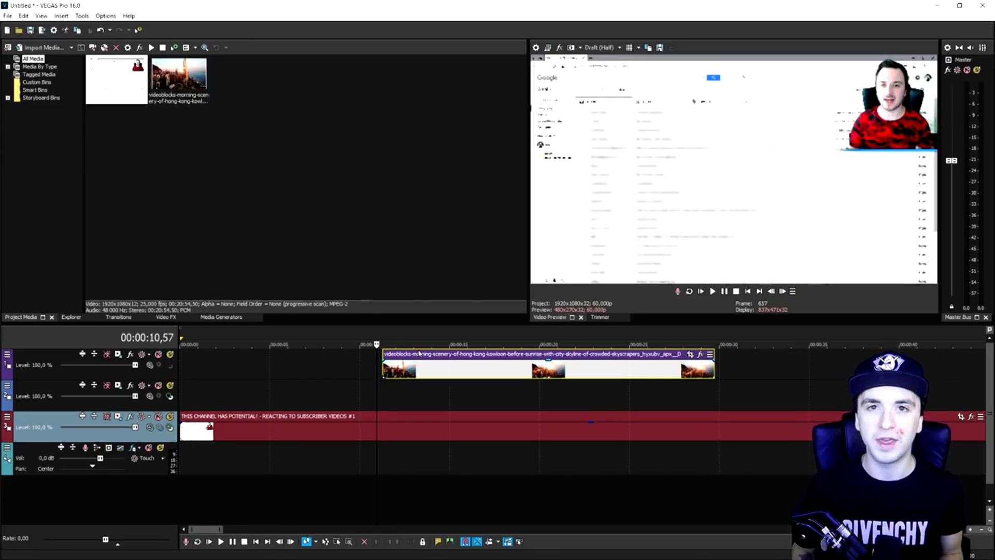
# Play the section around the skyline clip's start to examine how it cuts in over the reaction video
pyautogui.click(331, 341)
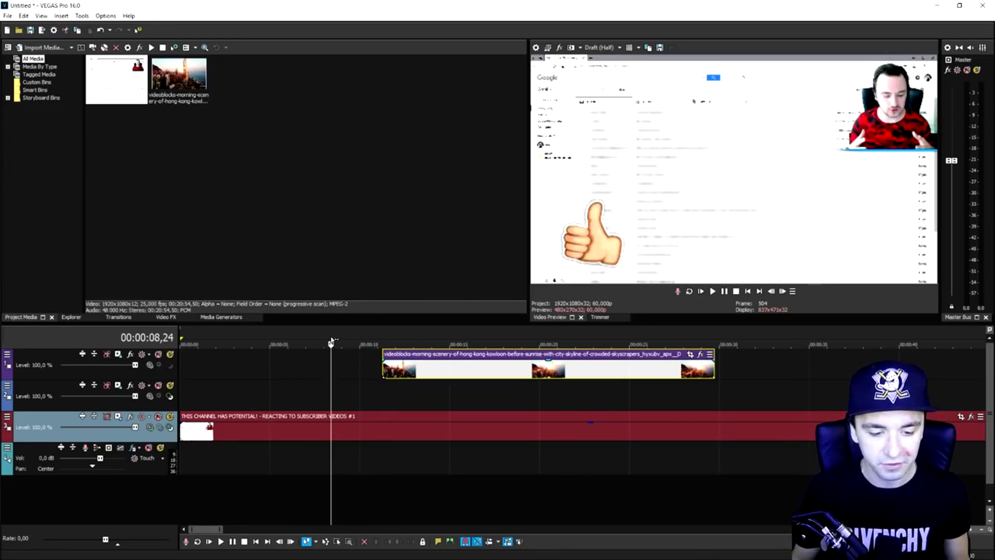
pyautogui.click(362, 338)
pyautogui.scroll(3, 364, 337)
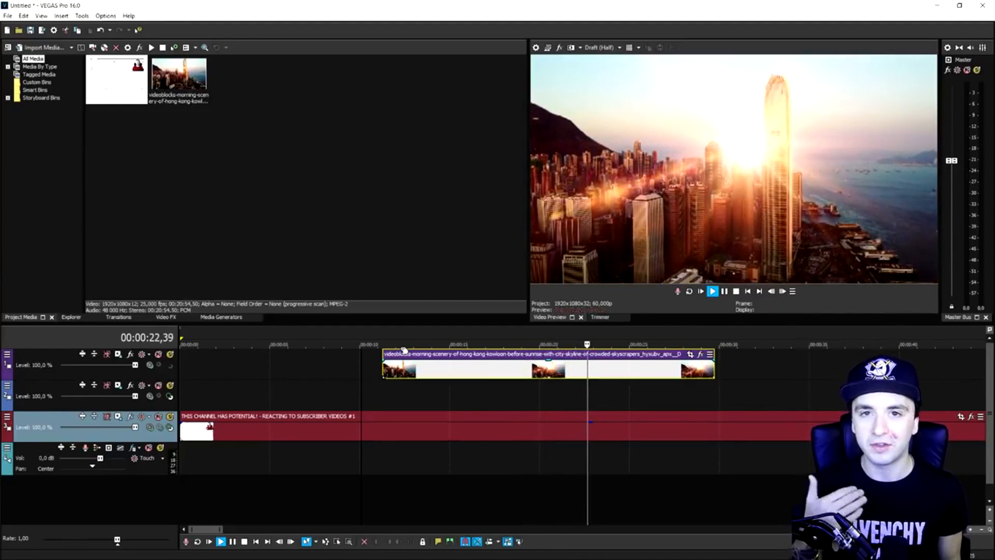
pyautogui.press('space')
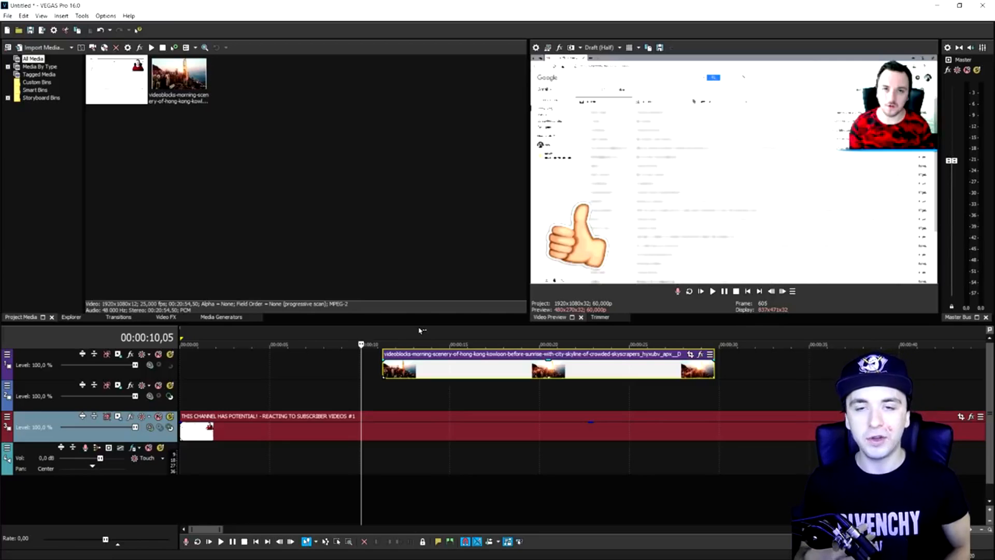
pyautogui.click(346, 338)
pyautogui.press('space')
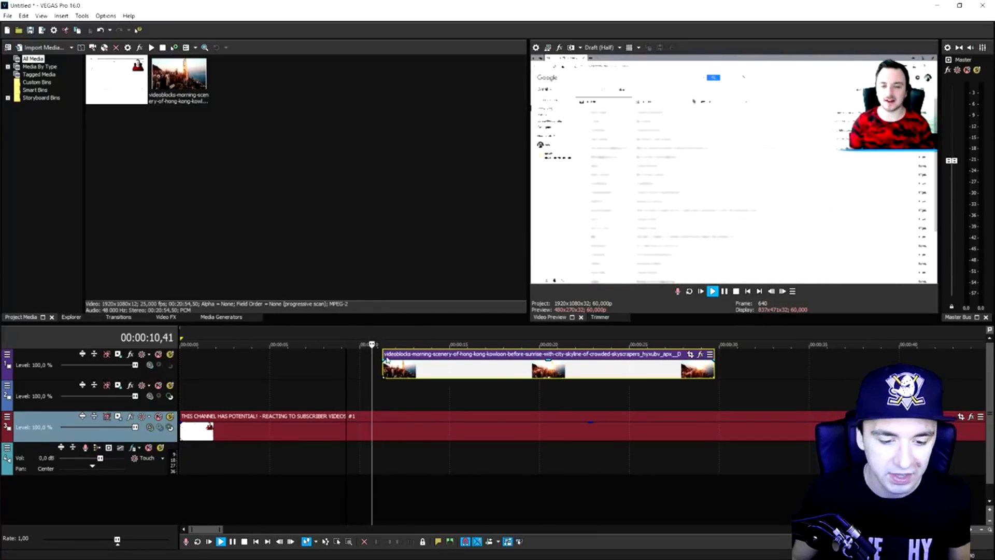
# Add a fade-in of about 2.8 seconds to the start of the skyline clip and play it back
pyautogui.scroll(3, 428, 369)
pyautogui.click(503, 343)
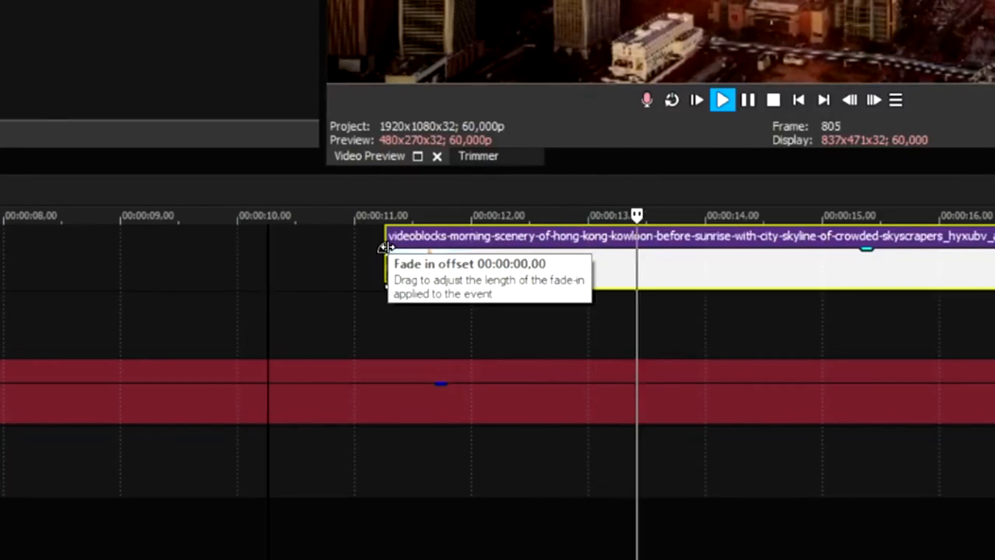
pyautogui.press('space')
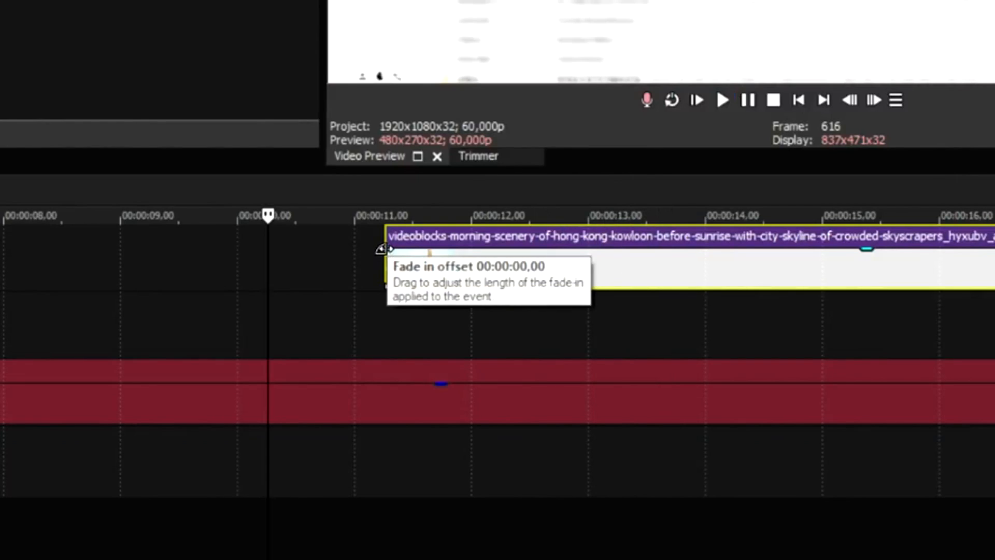
pyautogui.moveTo(382, 250); pyautogui.dragTo(685, 267)
pyautogui.press('space')
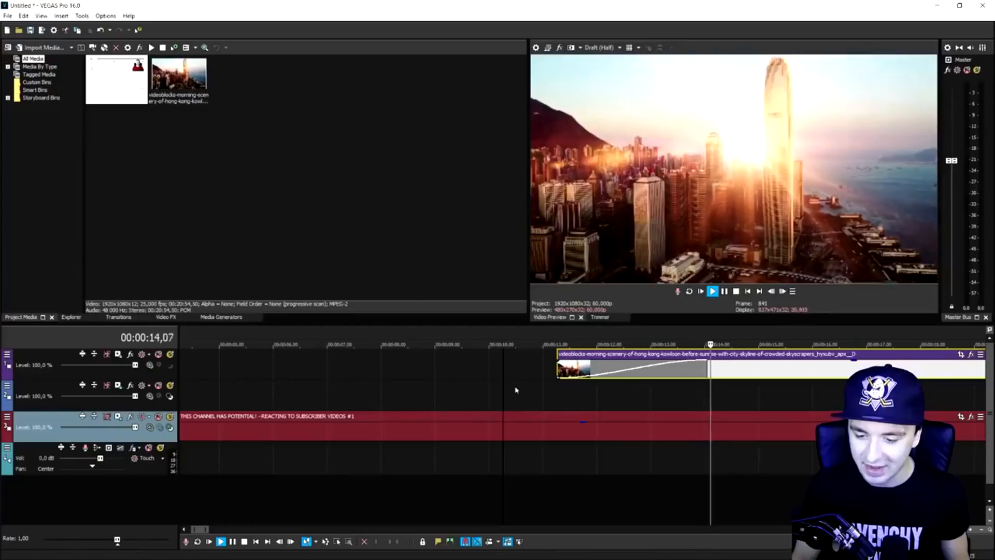
# Trim the skyline clip's end to about 22 seconds and give it a fade-out of about 3 seconds
pyautogui.scroll(-6, 516, 389)
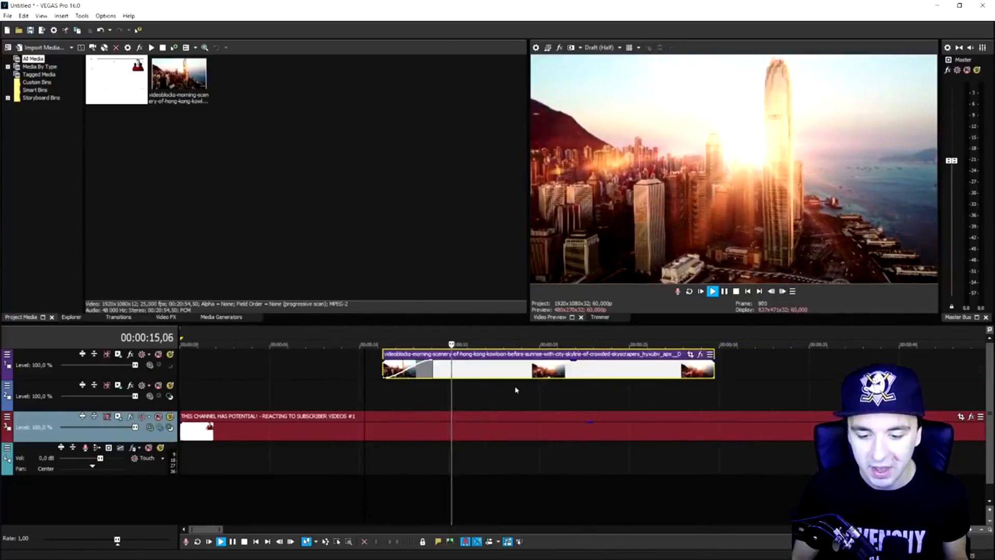
pyautogui.moveTo(713, 358); pyautogui.dragTo(575, 369)
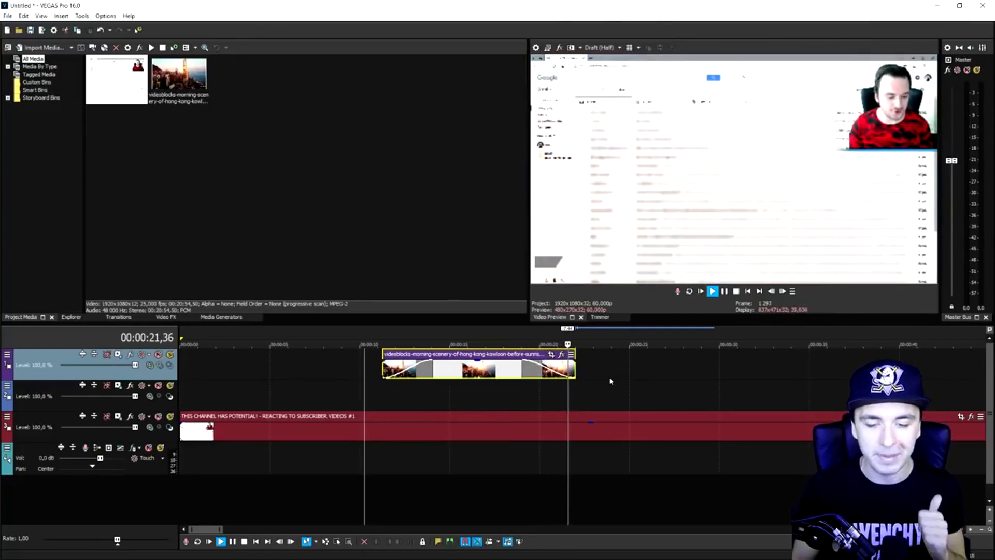
pyautogui.press('space')
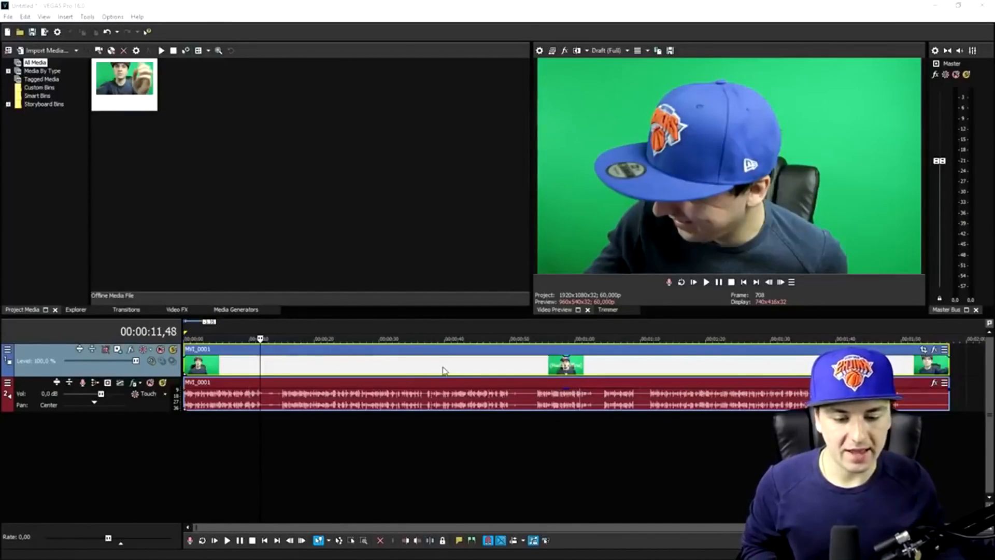
pyautogui.scroll(4, 440, 371)
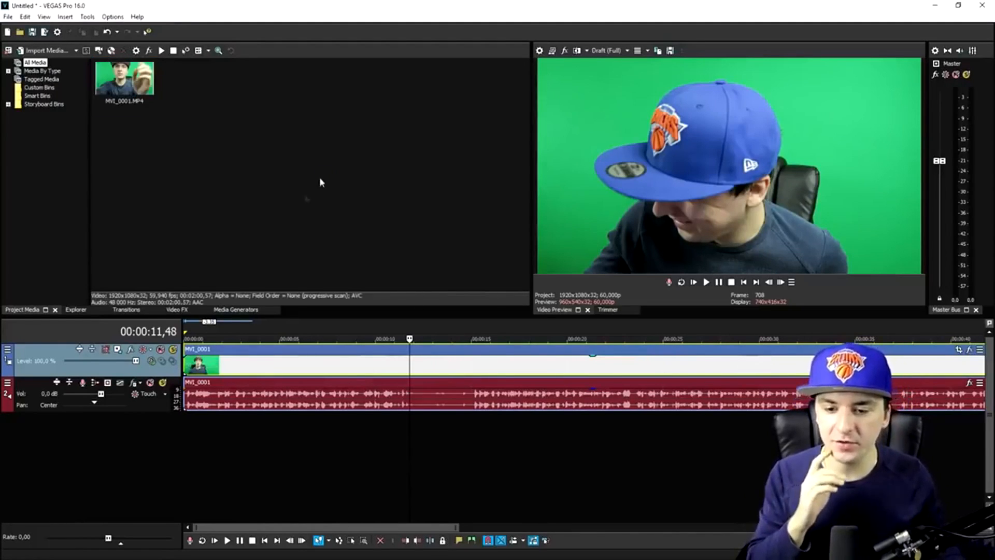
pyautogui.click(234, 309)
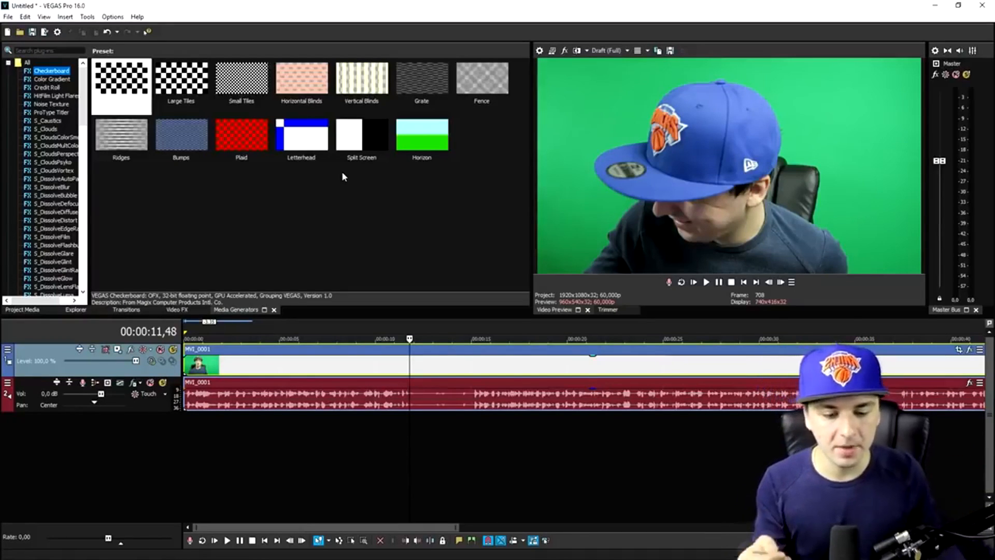
pyautogui.scroll(-2, 367, 359)
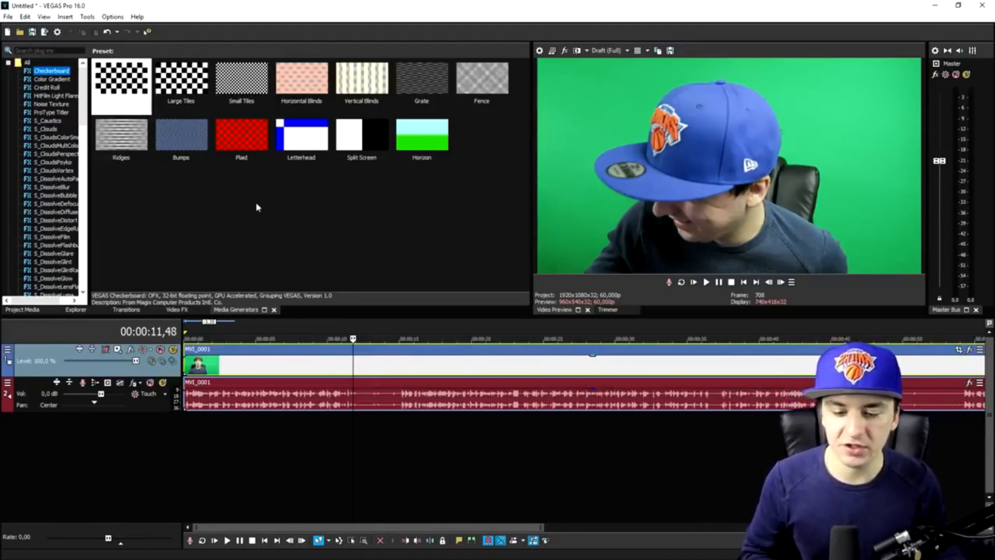
pyautogui.click(8, 16)
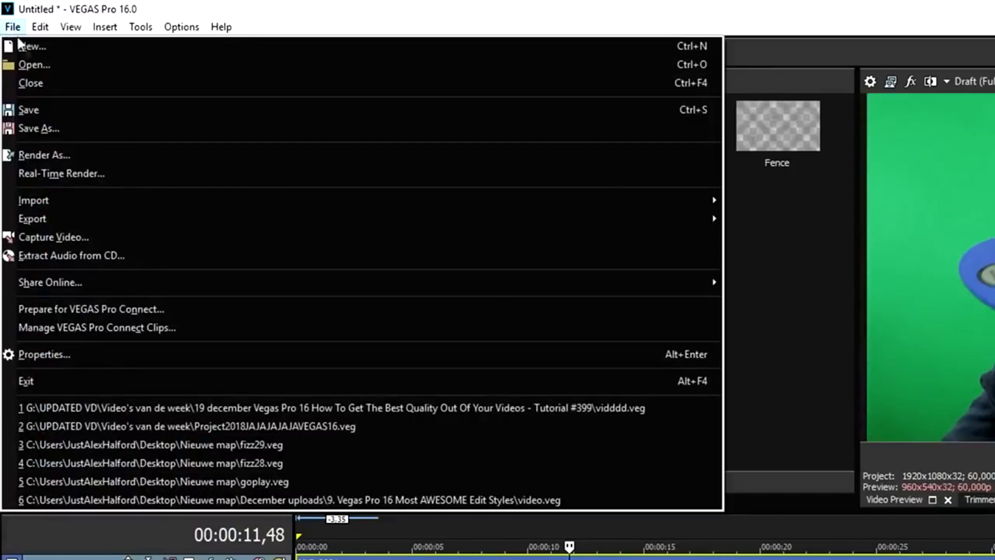
pyautogui.moveTo(141, 201)
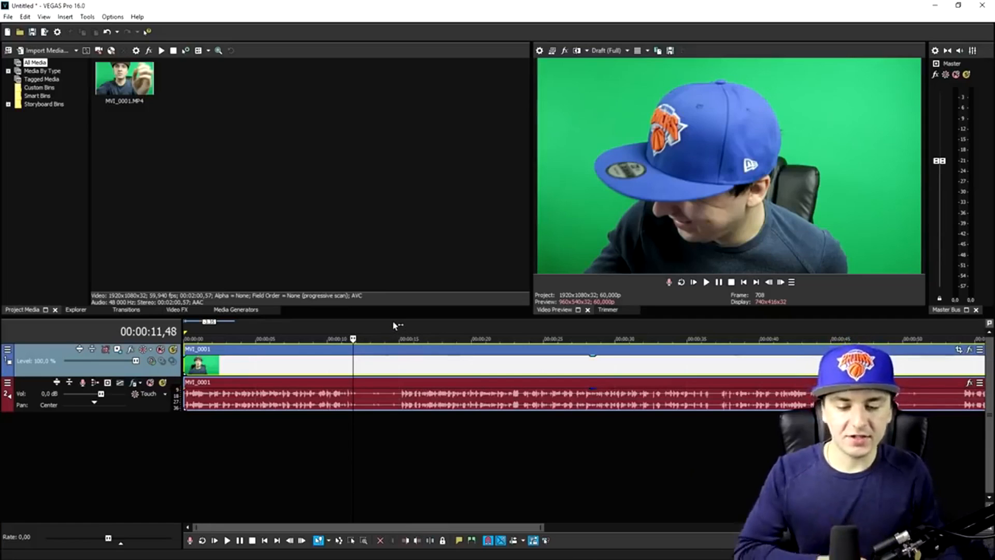
pyautogui.scroll(-5, 377, 368)
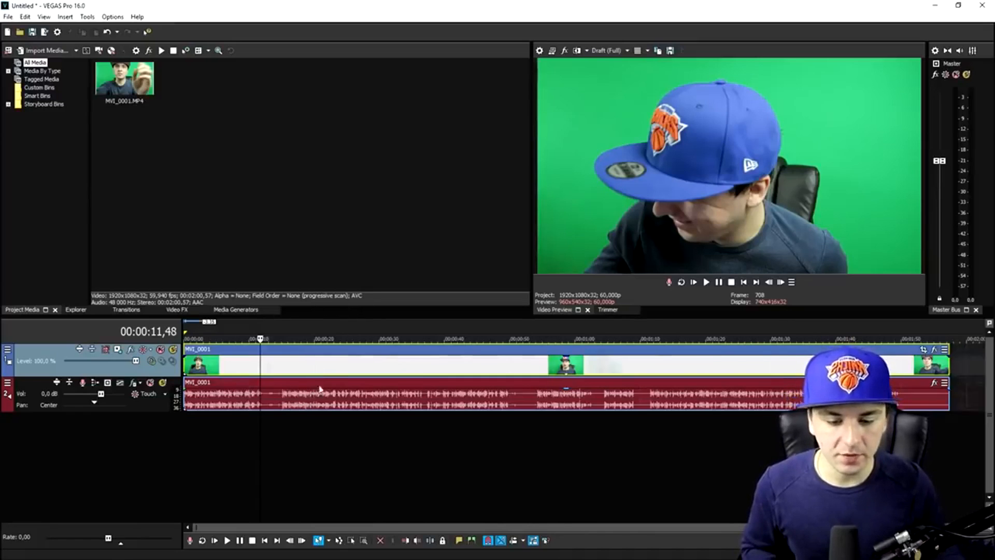
pyautogui.scroll(4, 323, 362)
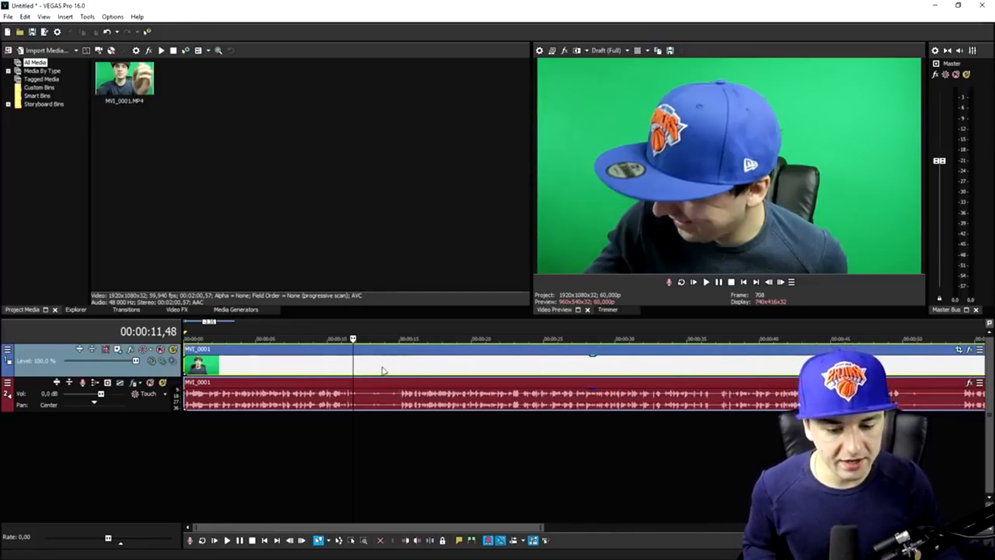
# Disable resampling and turn off Maintain aspect ratio in the properties of the MVI_0001 video event
pyautogui.scroll(-4, 384, 370)
pyautogui.rightClick(330, 369)
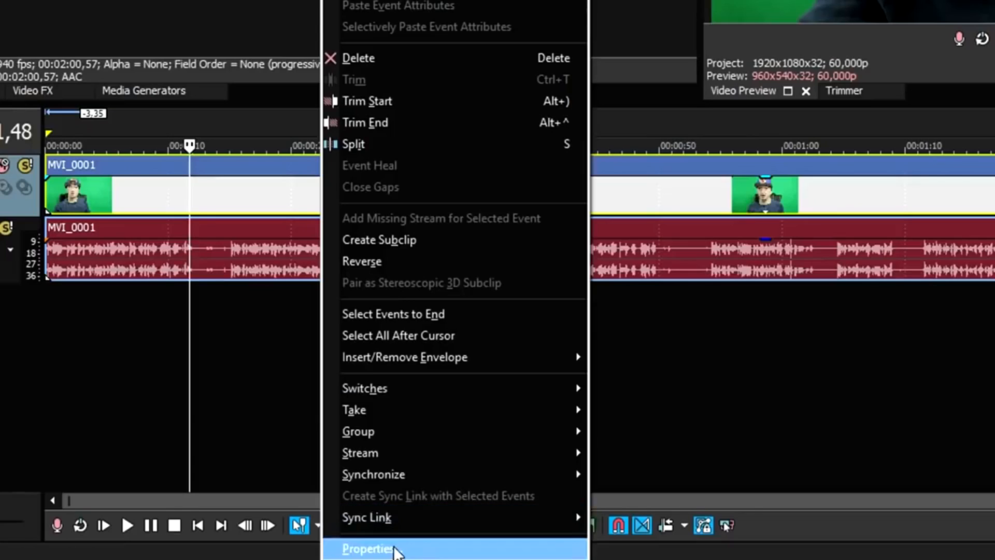
pyautogui.click(355, 553)
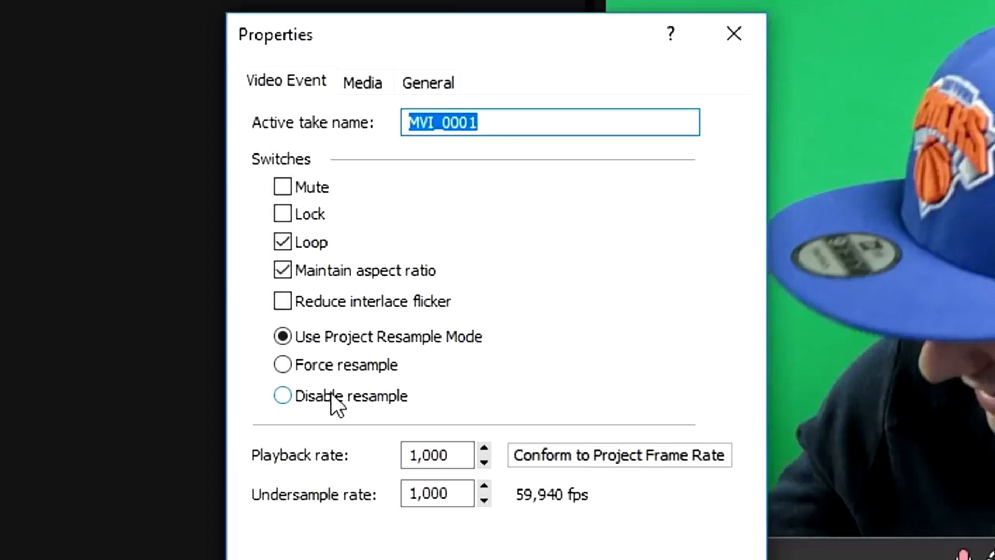
pyautogui.click(330, 395)
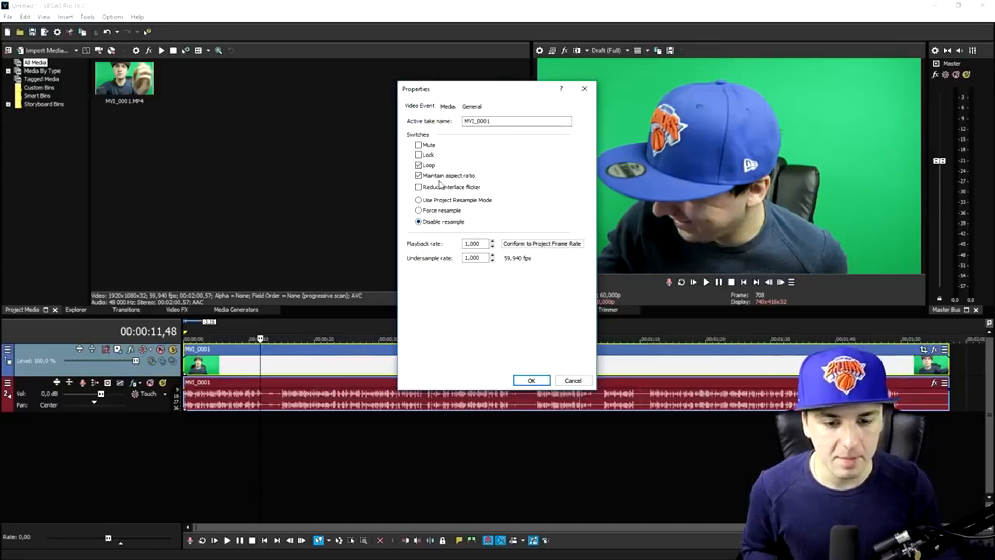
pyautogui.click(456, 177)
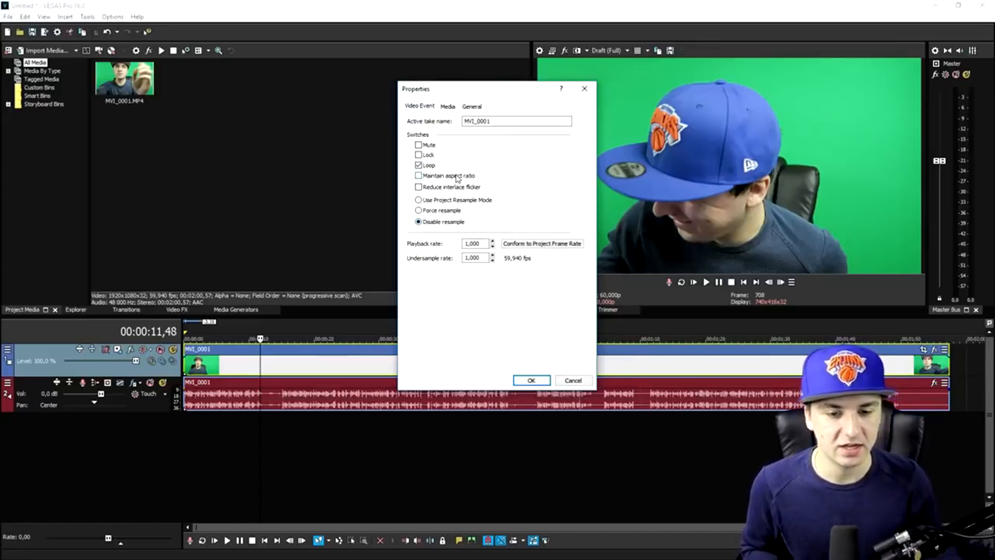
pyautogui.press('Return')
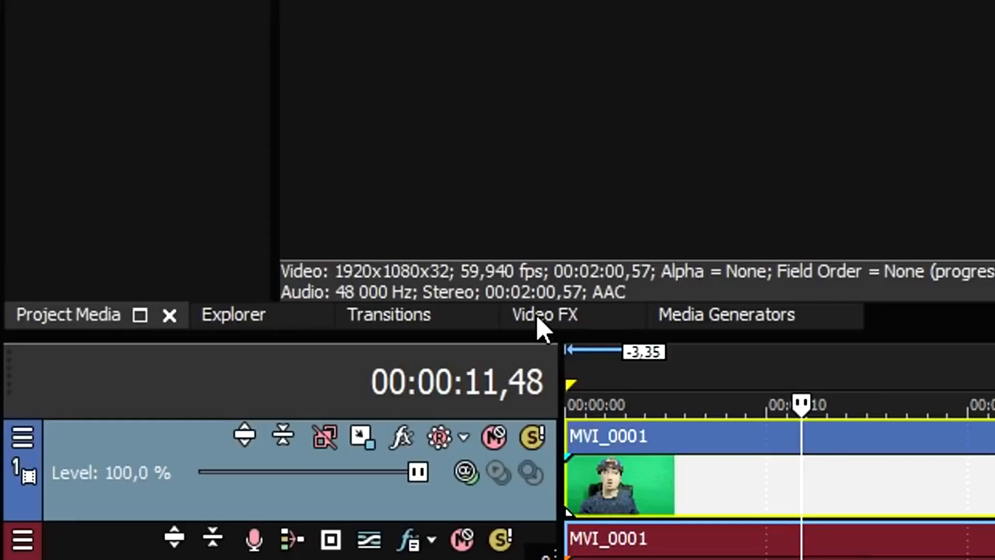
# Apply the default Brightness and Contrast video effect to the MVI_0001 clip
pyautogui.click(177, 309)
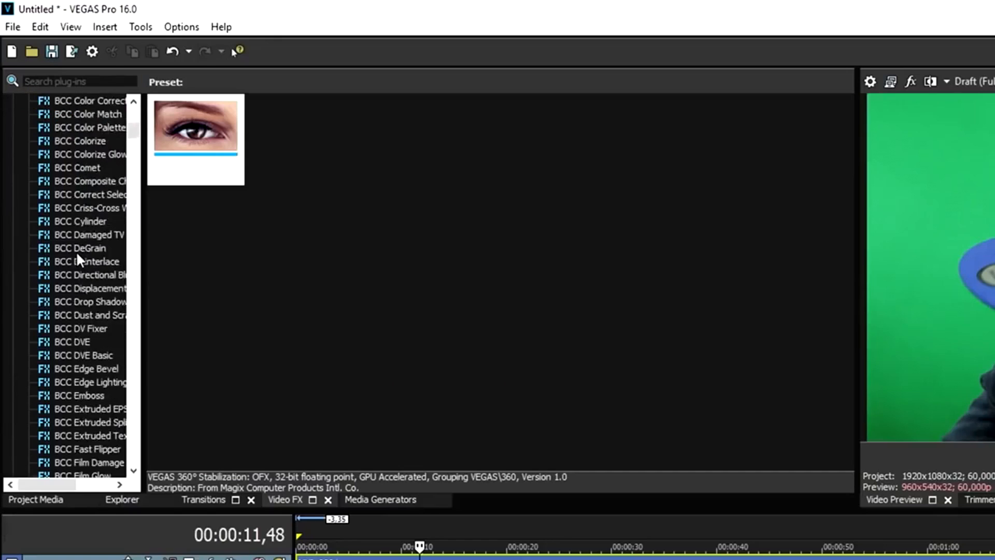
pyautogui.scroll(-20, 76, 251)
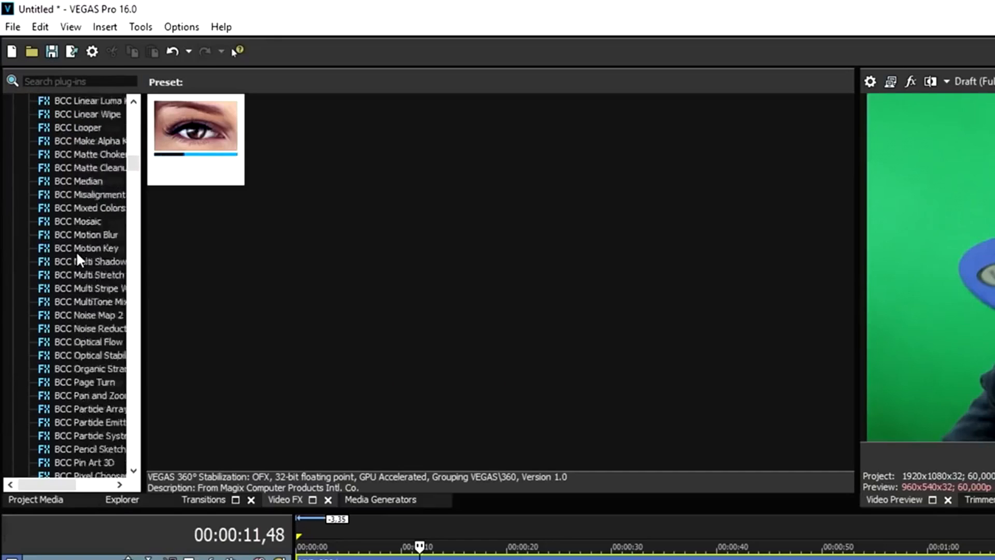
pyautogui.scroll(-15, 77, 251)
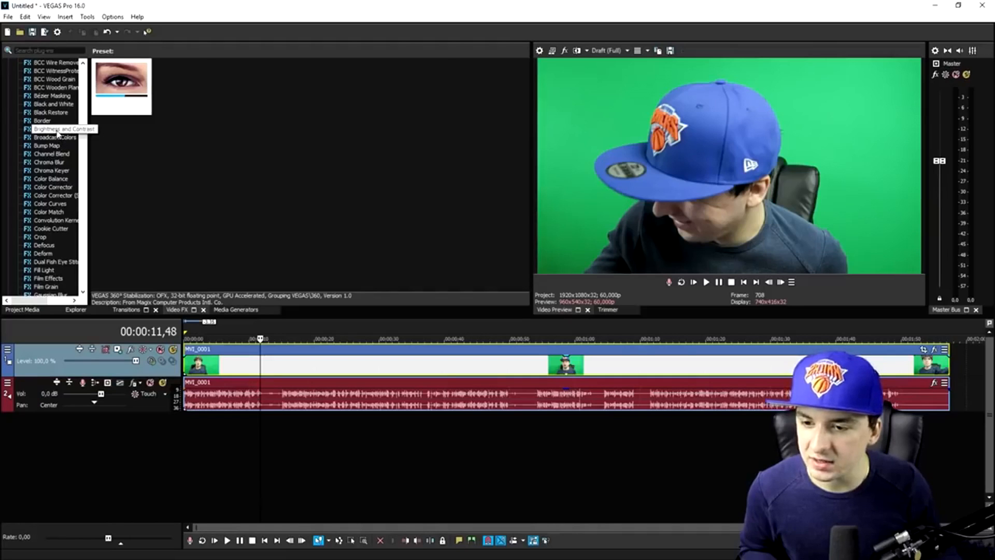
pyautogui.click(57, 132)
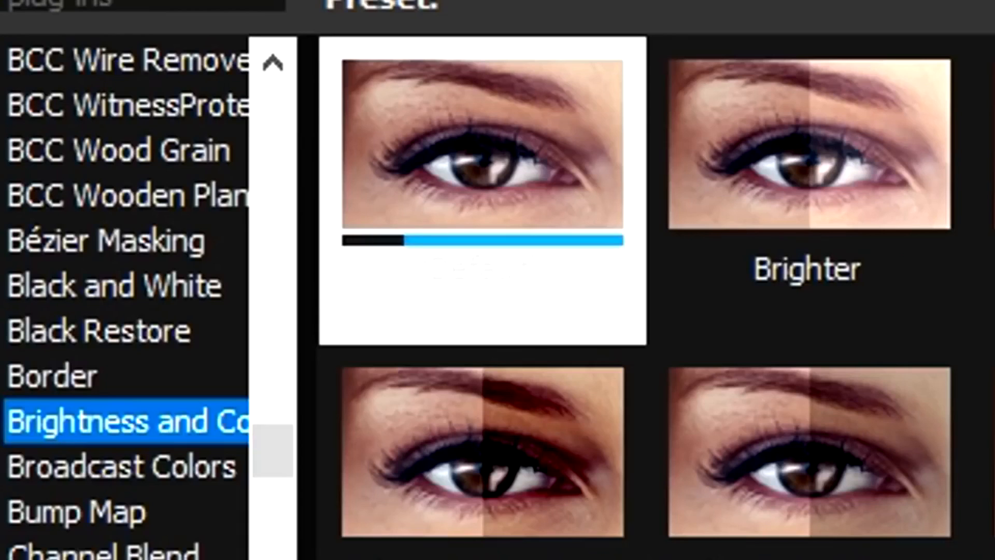
pyautogui.click(461, 160)
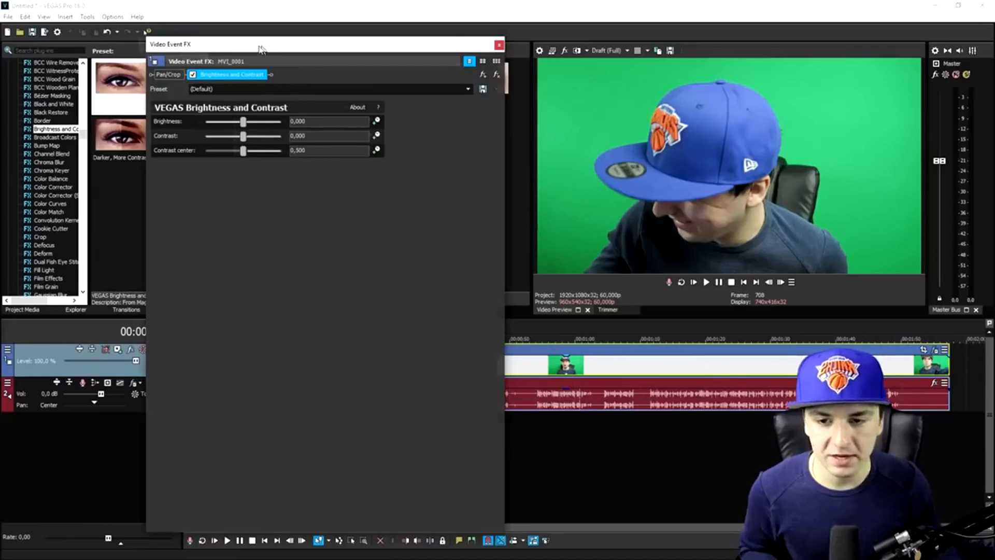
# Set the effect's contrast to 0,211, keep the brightness at 0,000 and close the effect settings
pyautogui.moveTo(266, 46); pyautogui.dragTo(248, 47)
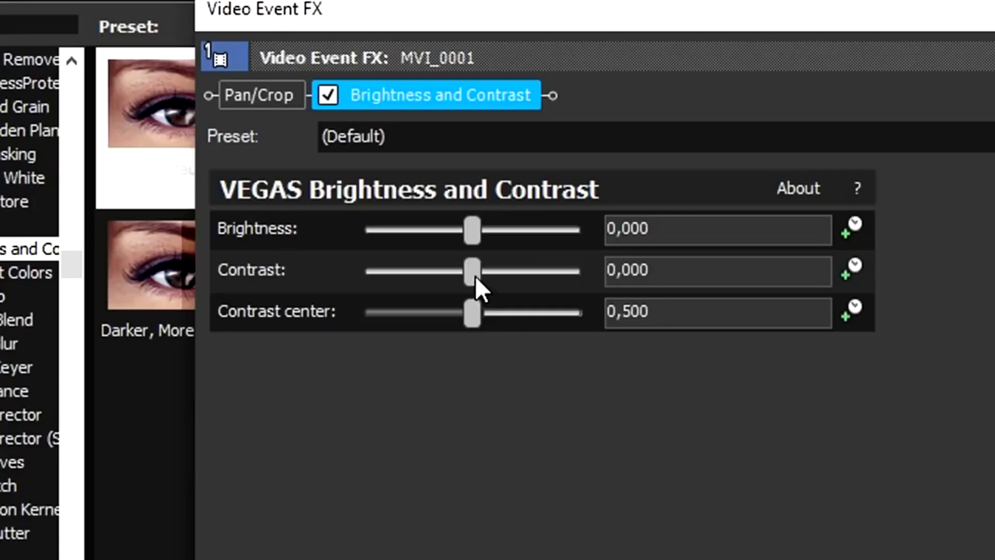
pyautogui.moveTo(472, 272); pyautogui.dragTo(474, 273)
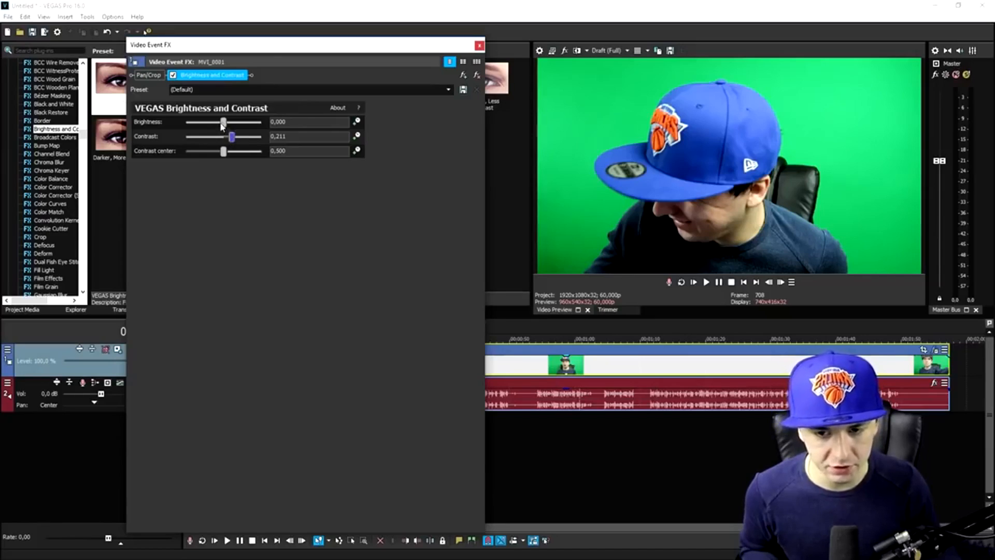
pyautogui.moveTo(224, 122); pyautogui.dragTo(234, 122)
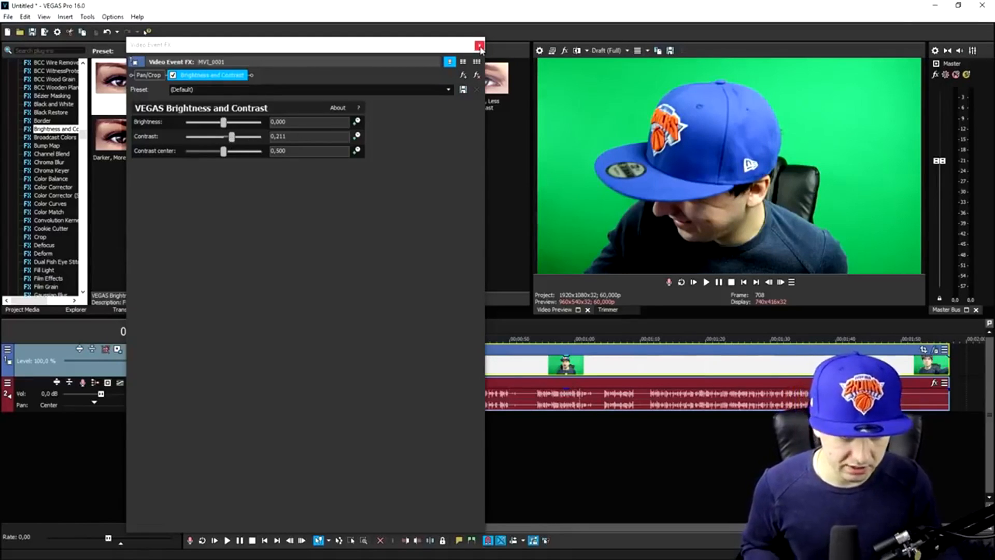
pyautogui.click(480, 44)
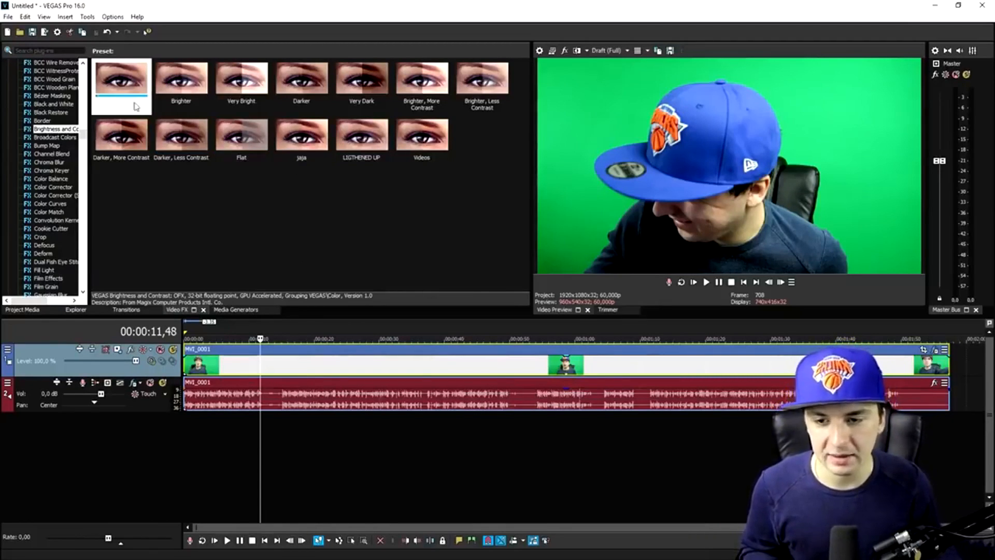
# Create a time selection on the timeline from about 11.5 seconds to just past the end of the clip
pyautogui.click(119, 92)
pyautogui.click(236, 309)
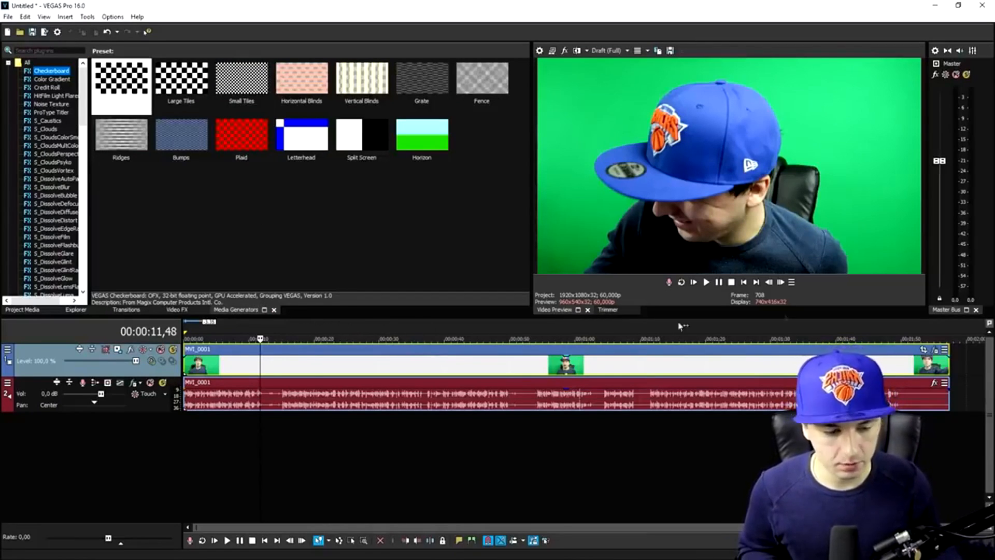
pyautogui.moveTo(957, 331); pyautogui.dragTo(261, 325)
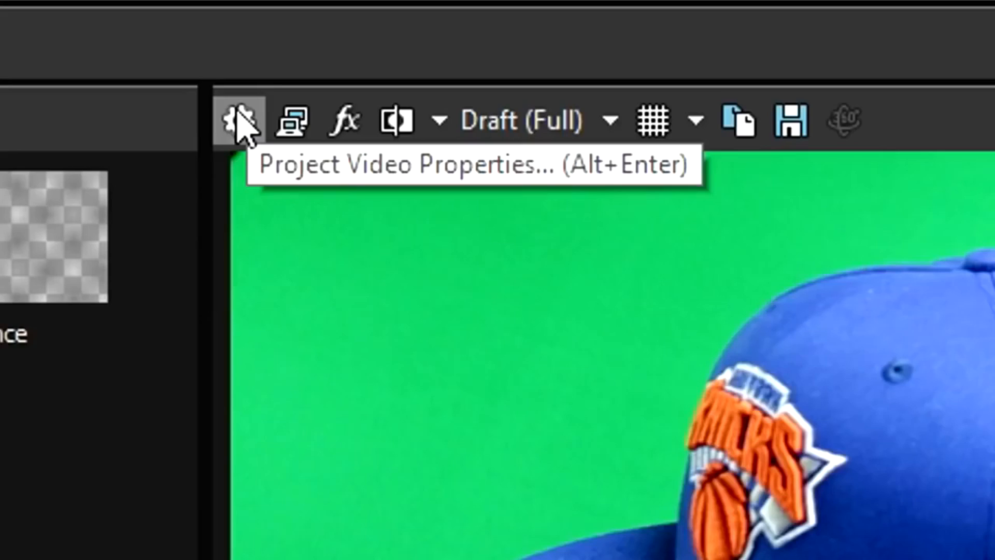
# In the project's video properties, choose pixel aspect ratio 1,0000 (Square), Disable resample mode and Best full-resolution rendering quality
pyautogui.click(239, 122)
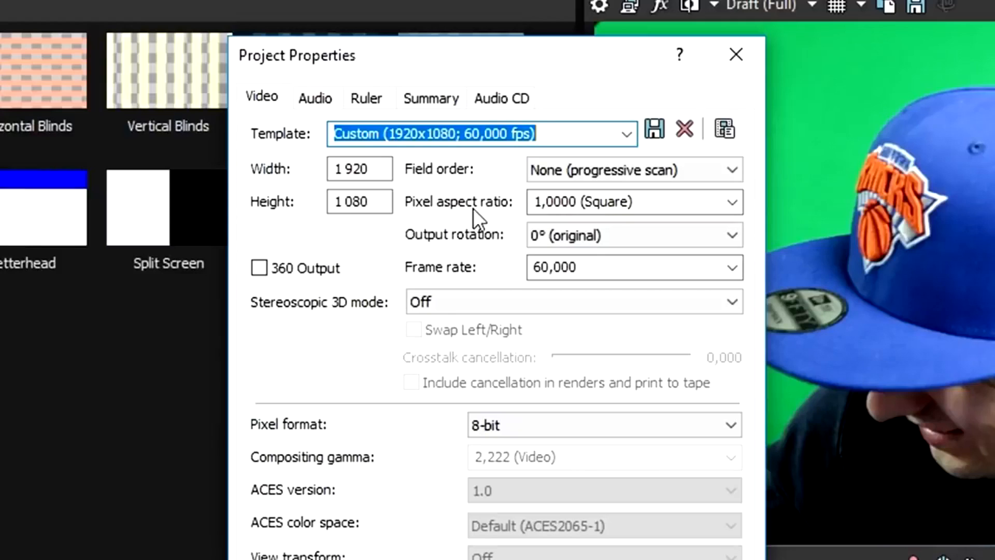
pyautogui.click(729, 202)
pyautogui.click(672, 217)
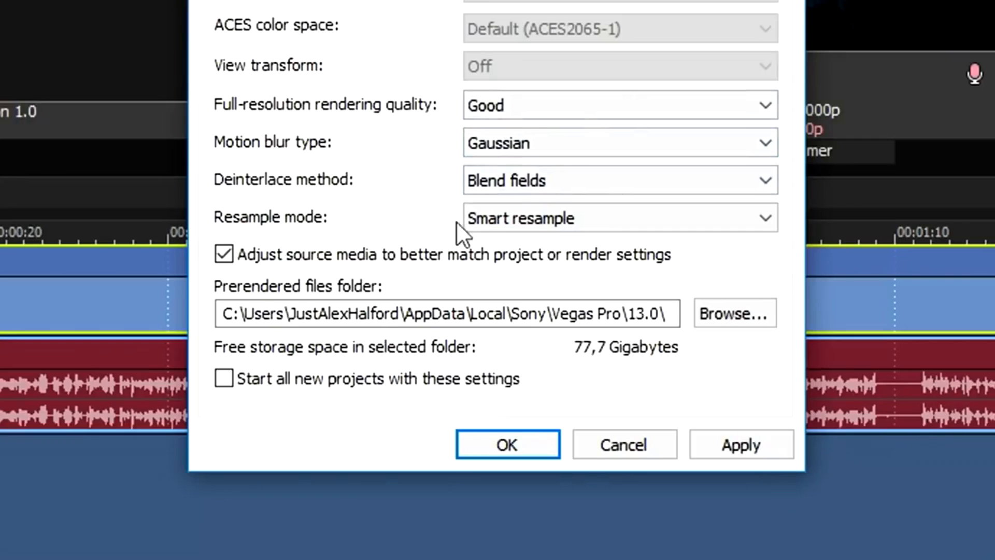
pyautogui.click(506, 221)
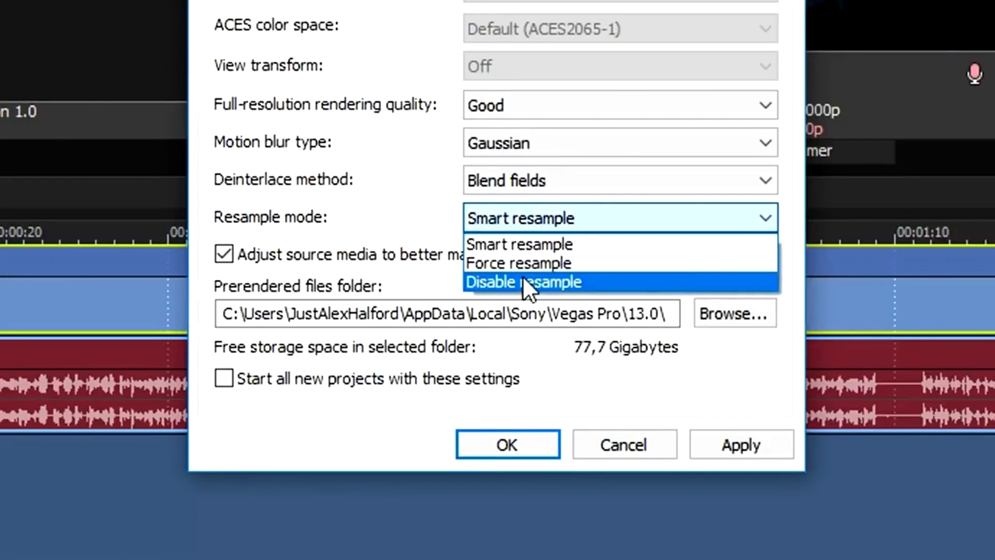
pyautogui.click(522, 280)
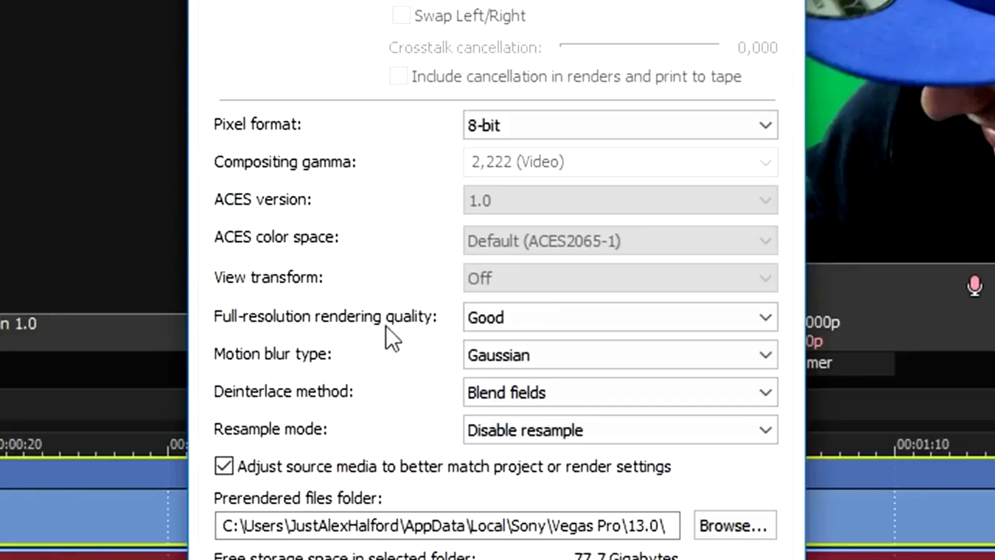
pyautogui.click(542, 325)
pyautogui.click(531, 396)
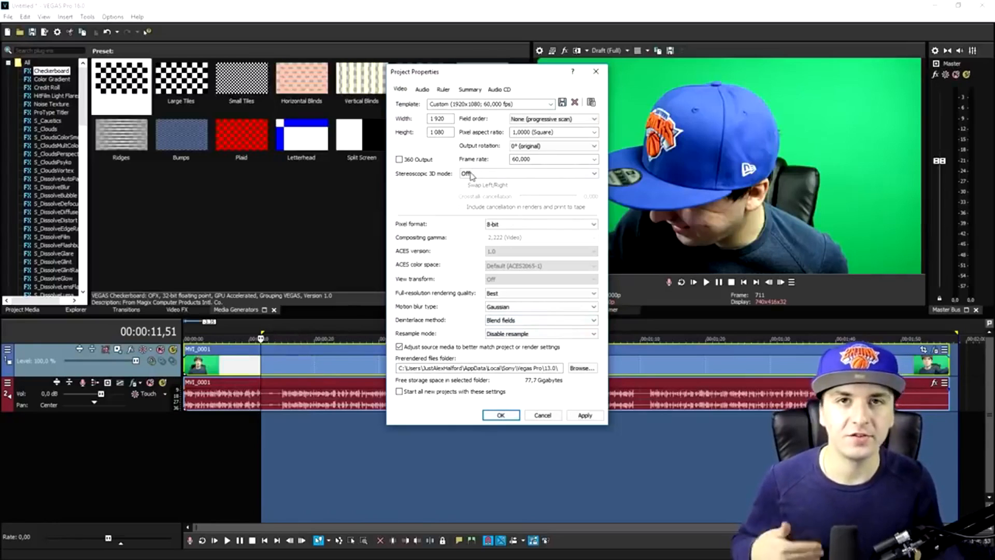
# Save the project video settings as a template named "Render Match Template" and apply them to the project
pyautogui.click(481, 105)
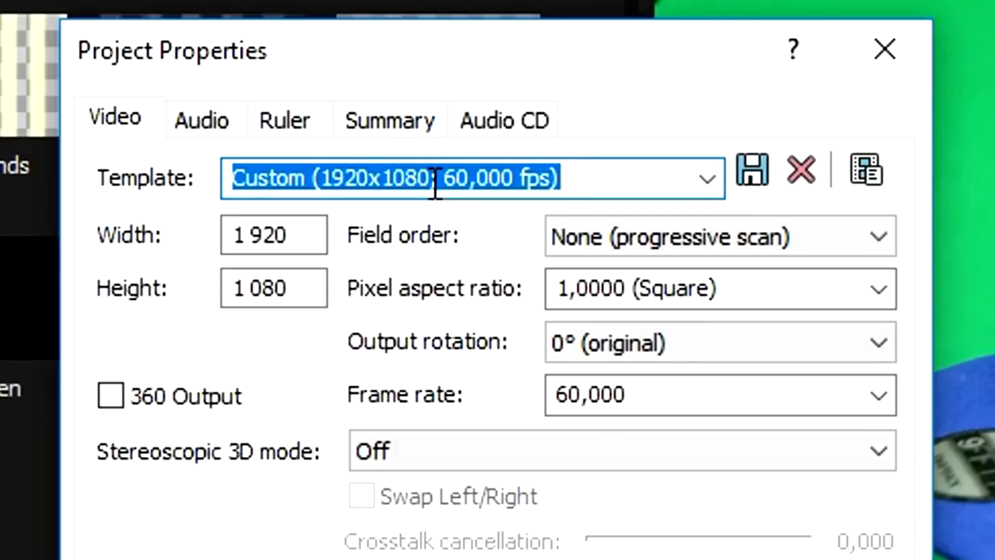
pyautogui.write('Render Match Template')
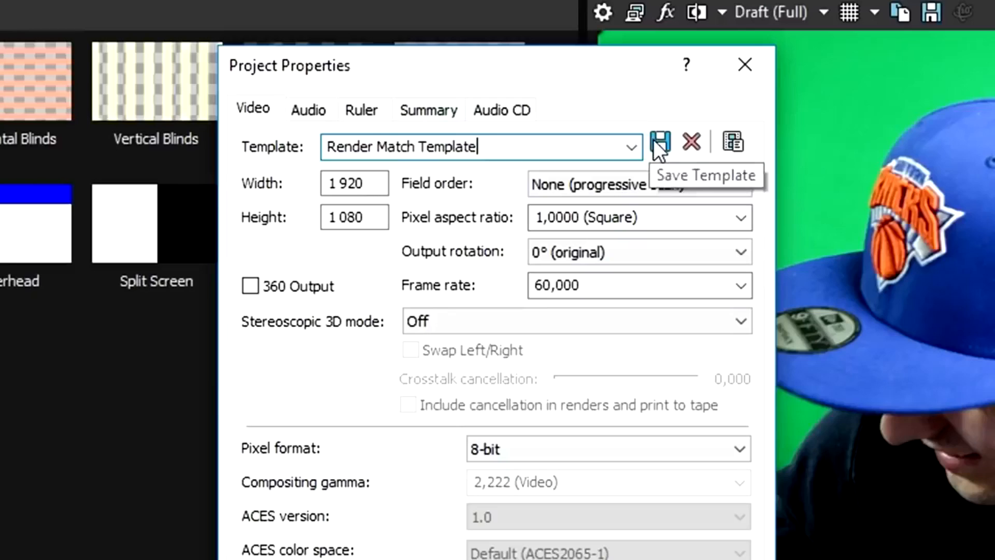
pyautogui.click(562, 102)
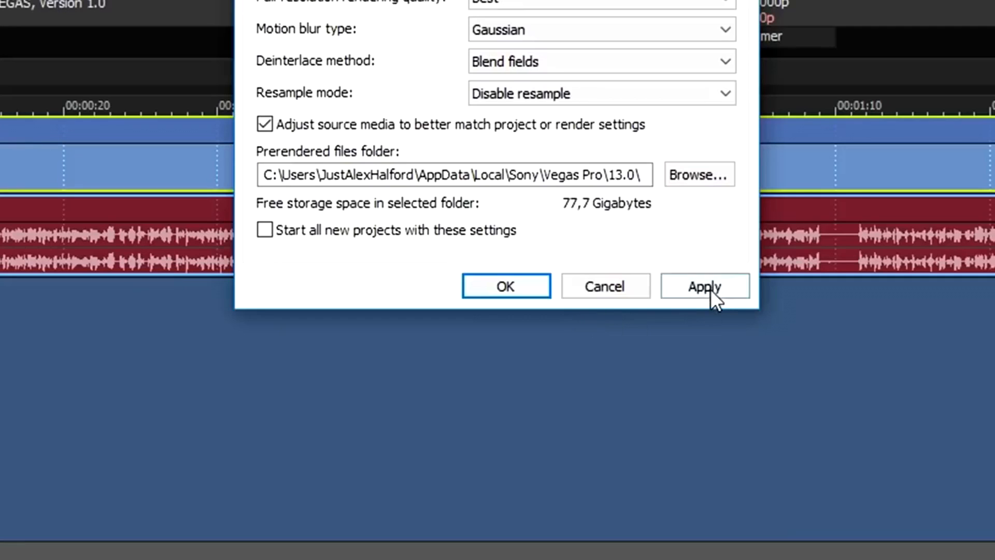
pyautogui.click(704, 286)
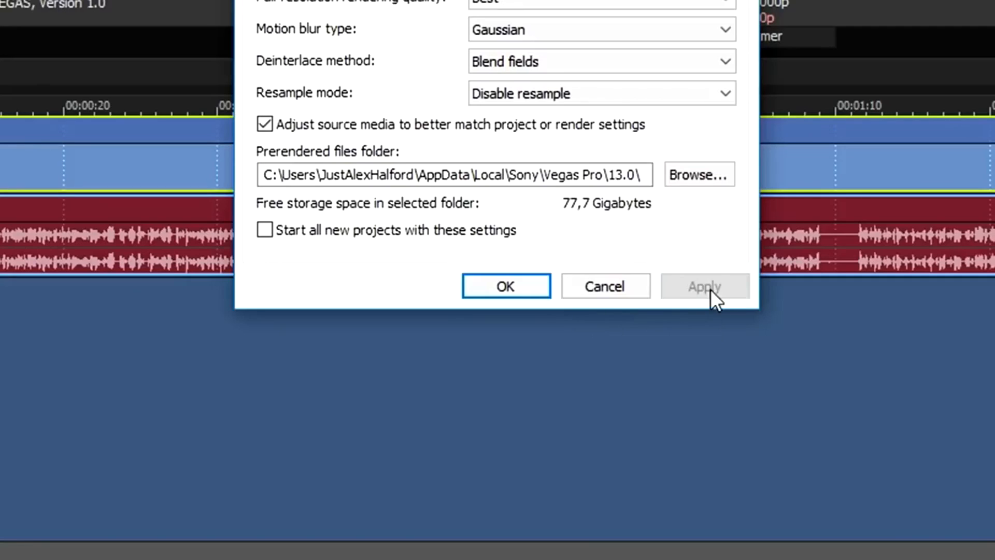
pyautogui.click(506, 286)
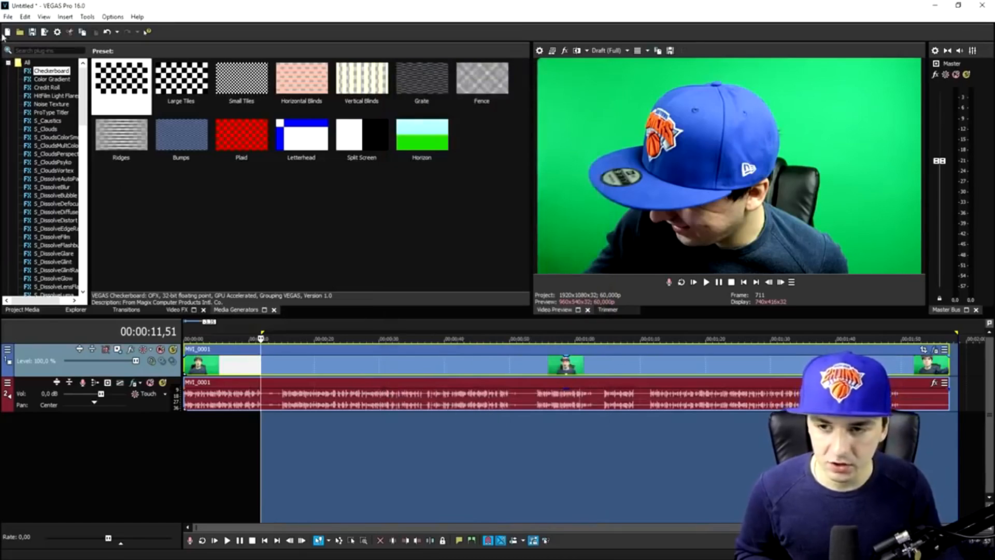
# Open the render settings and choose the Sony AVC/MVC format with the Internet 1920x1080-30p template
pyautogui.click(7, 16)
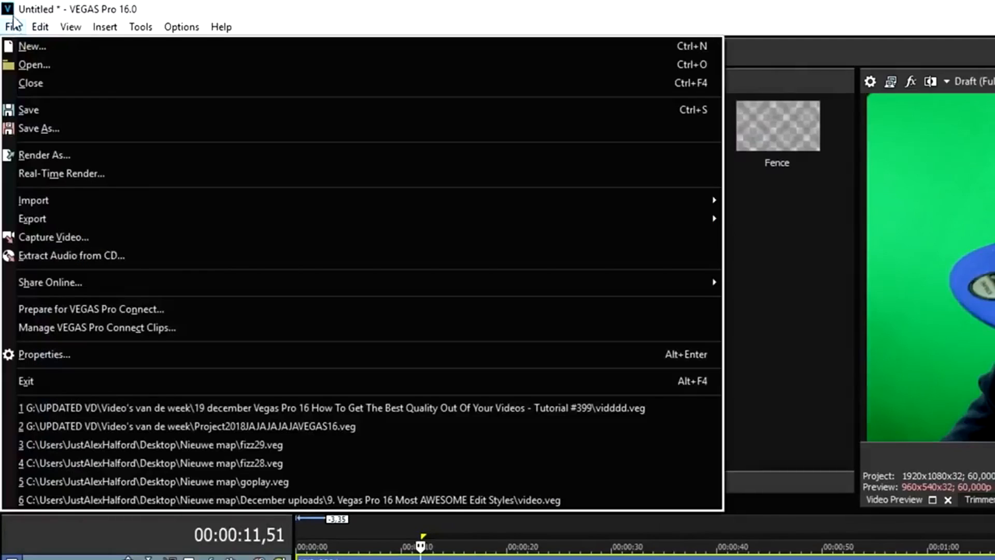
pyautogui.click(63, 154)
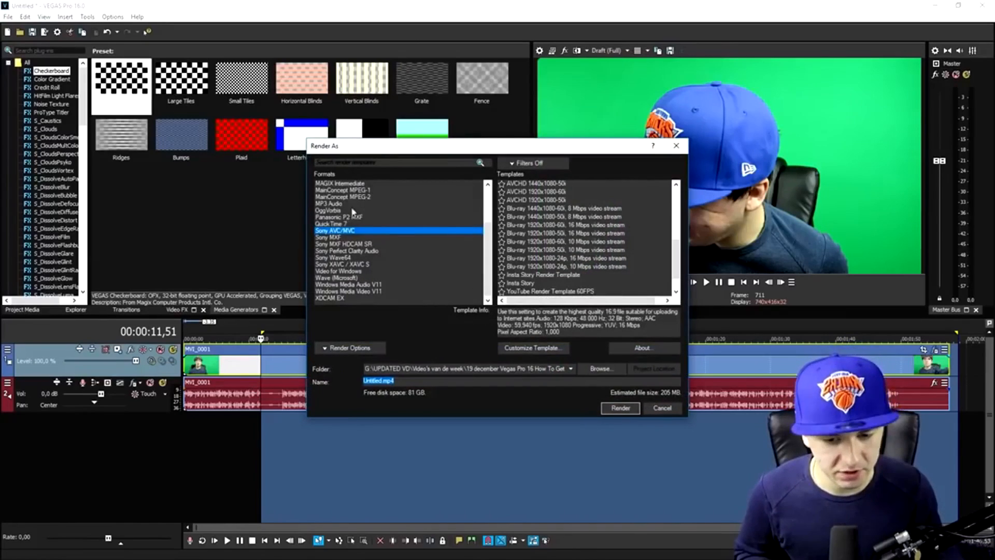
pyautogui.click(341, 232)
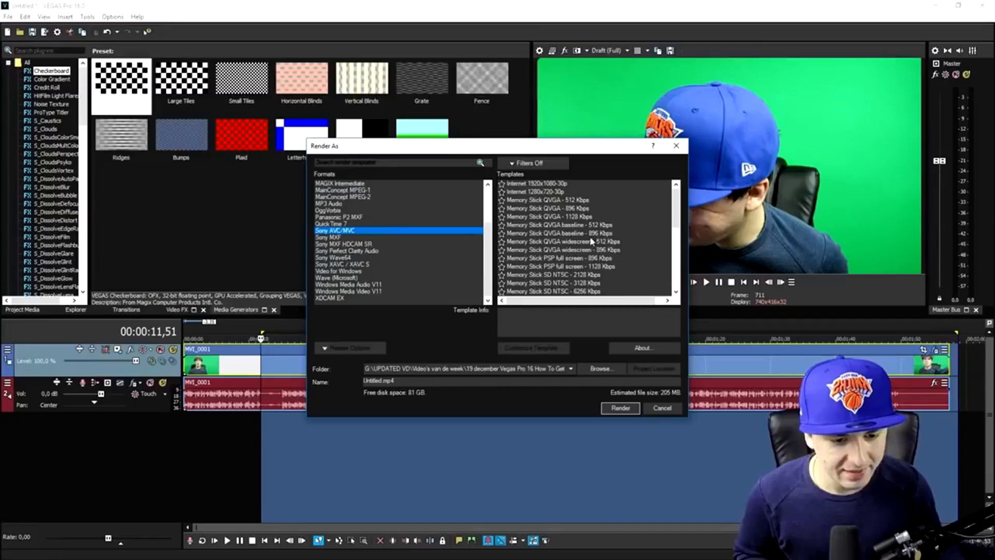
pyautogui.scroll(-15, 629, 211)
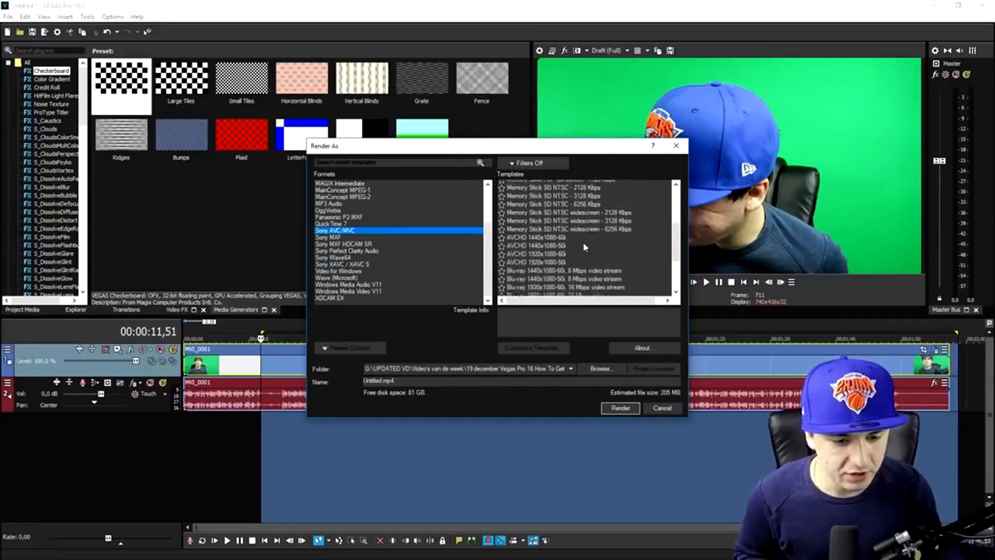
pyautogui.click(523, 280)
pyautogui.scroll(10, 539, 256)
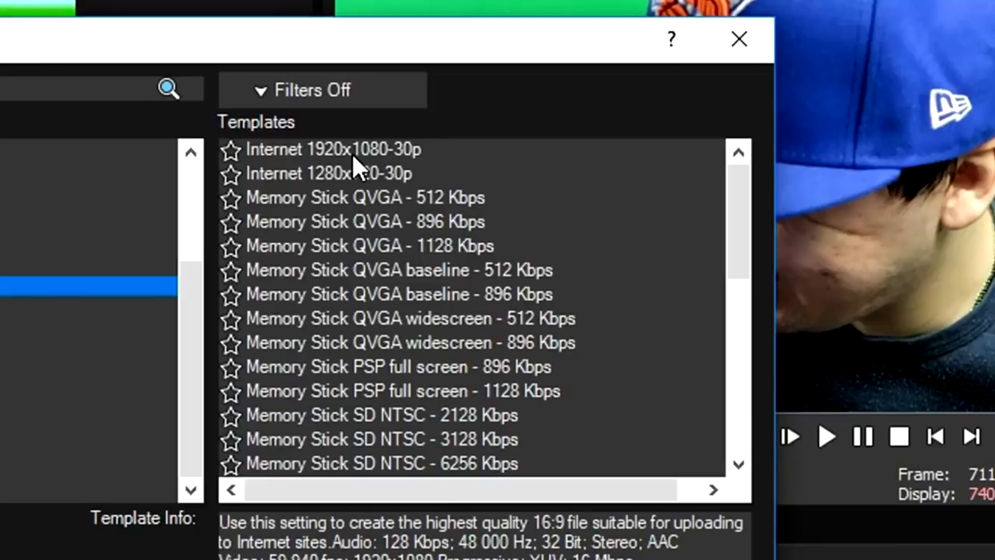
pyautogui.click(352, 154)
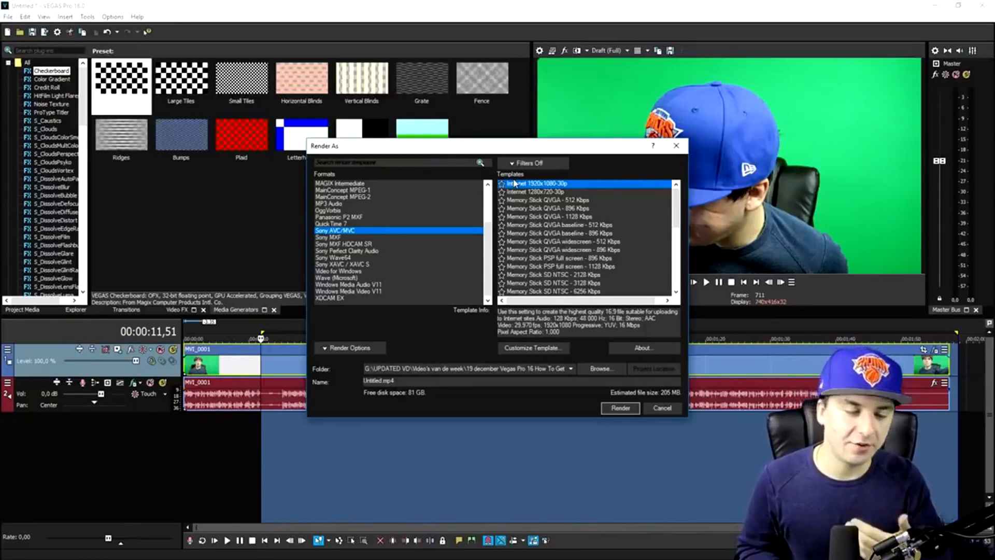
# Customize the Internet 1920x1080-30p render template and set its video frame rate to 60
pyautogui.moveTo(580, 151); pyautogui.dragTo(409, 126)
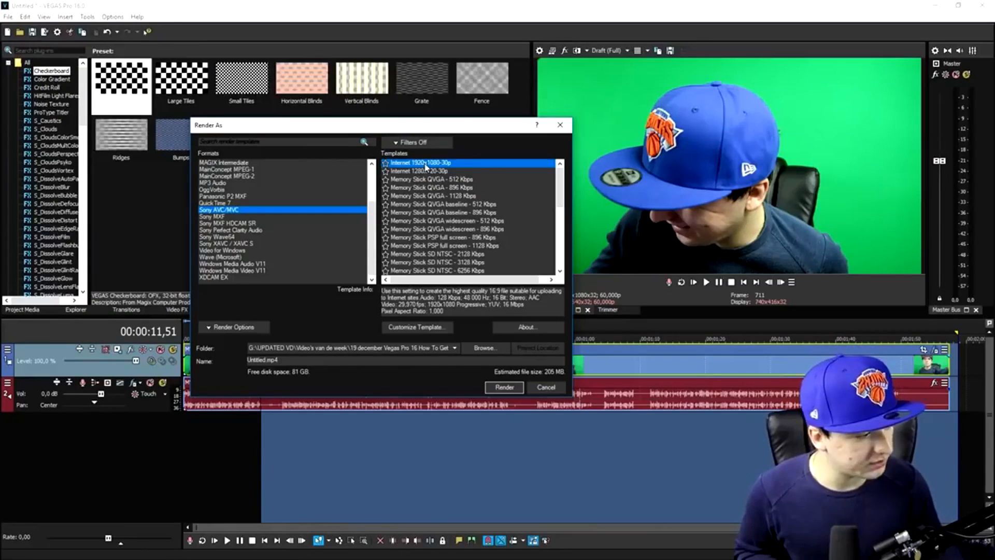
pyautogui.click(416, 327)
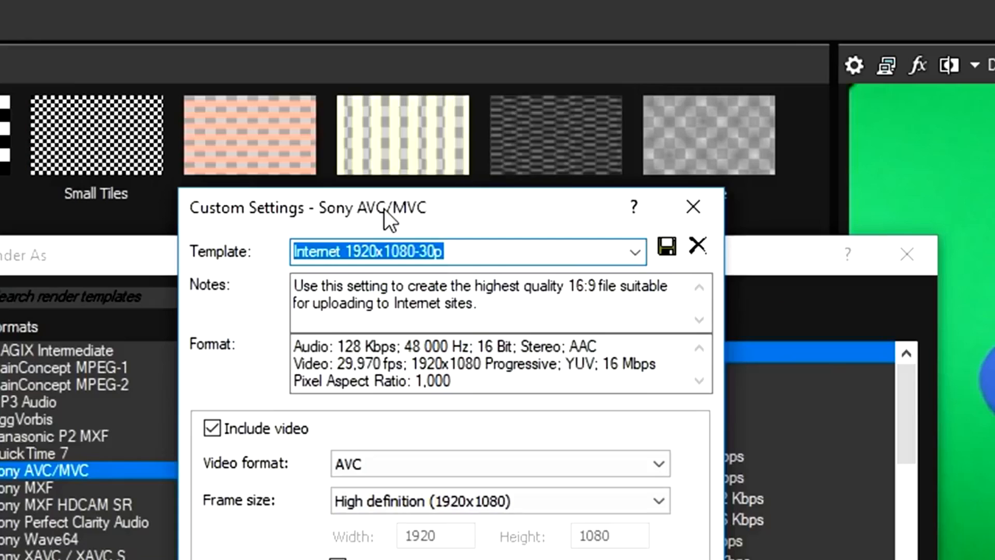
pyautogui.moveTo(384, 208); pyautogui.dragTo(427, 49)
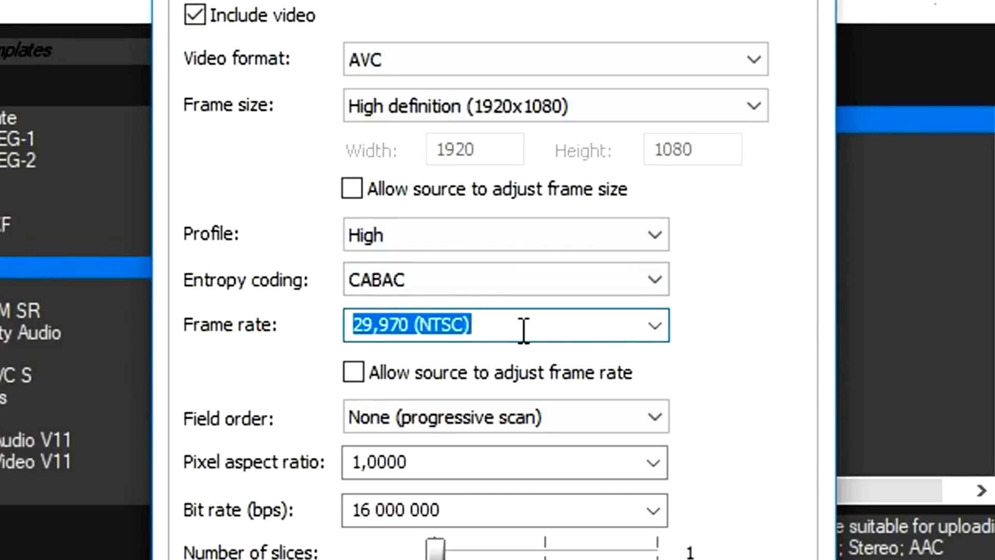
pyautogui.write('60')
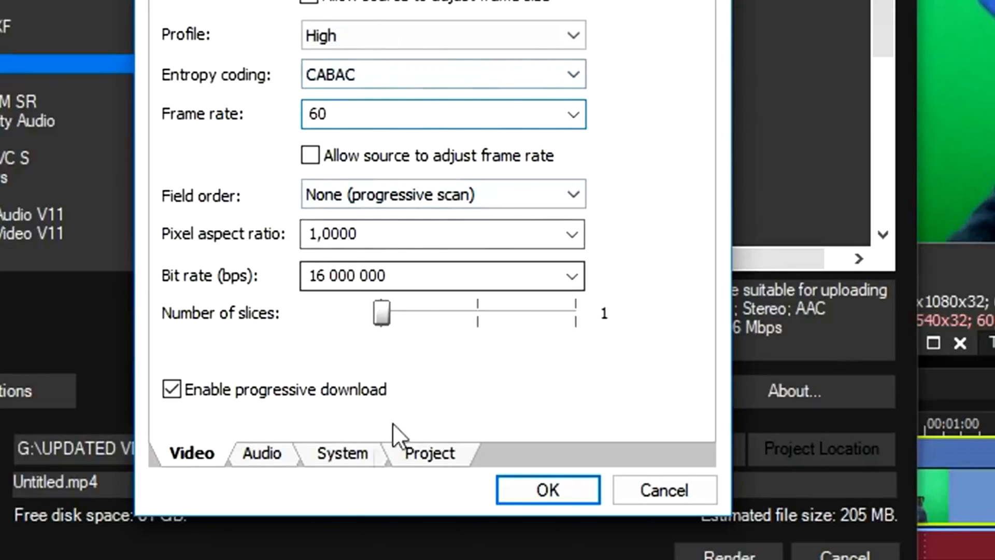
# Examine the render template's audio bit rate and its system file format
pyautogui.click(267, 456)
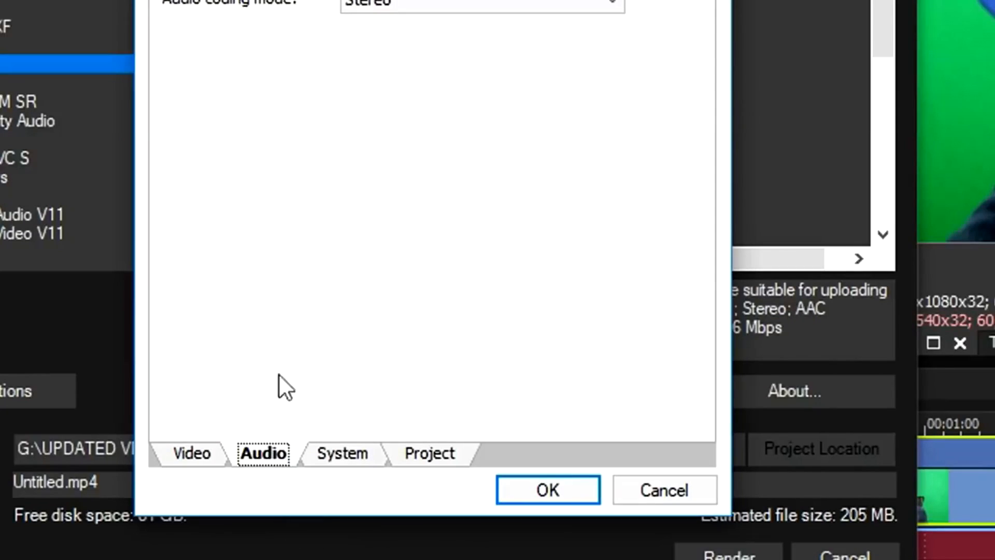
pyautogui.click(230, 191)
pyautogui.click(229, 192)
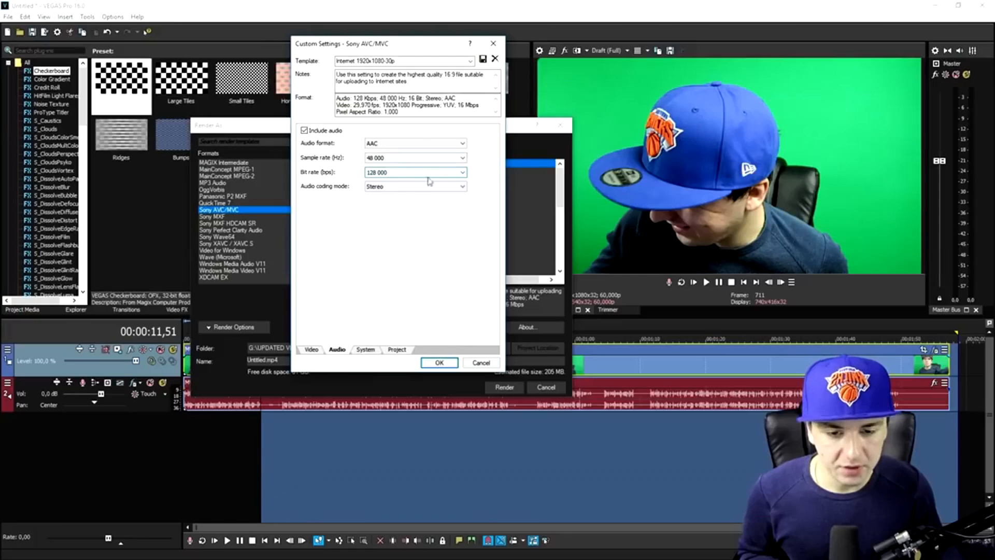
pyautogui.click(367, 350)
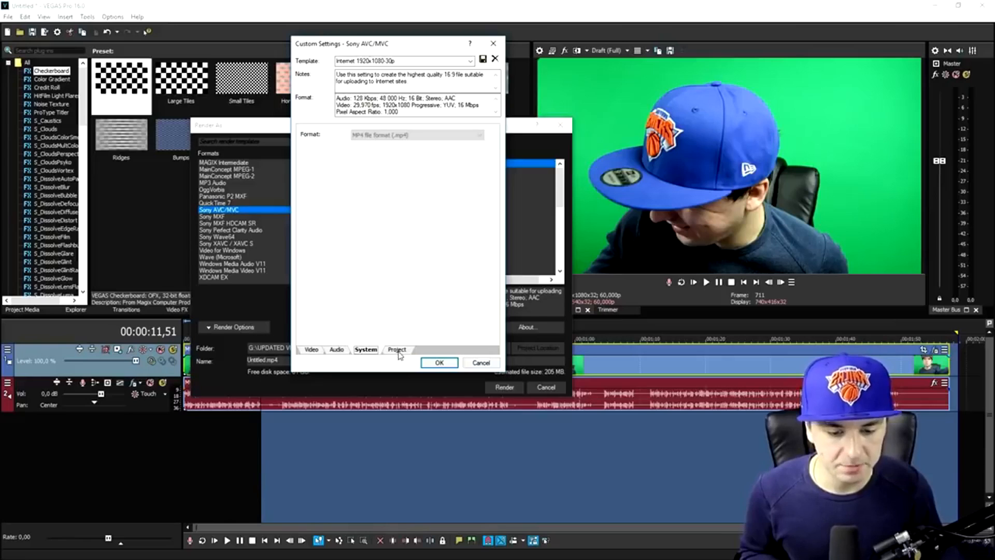
# Set the template's video rendering quality to Best in its project settings and name the template 1080p60
pyautogui.click(399, 351)
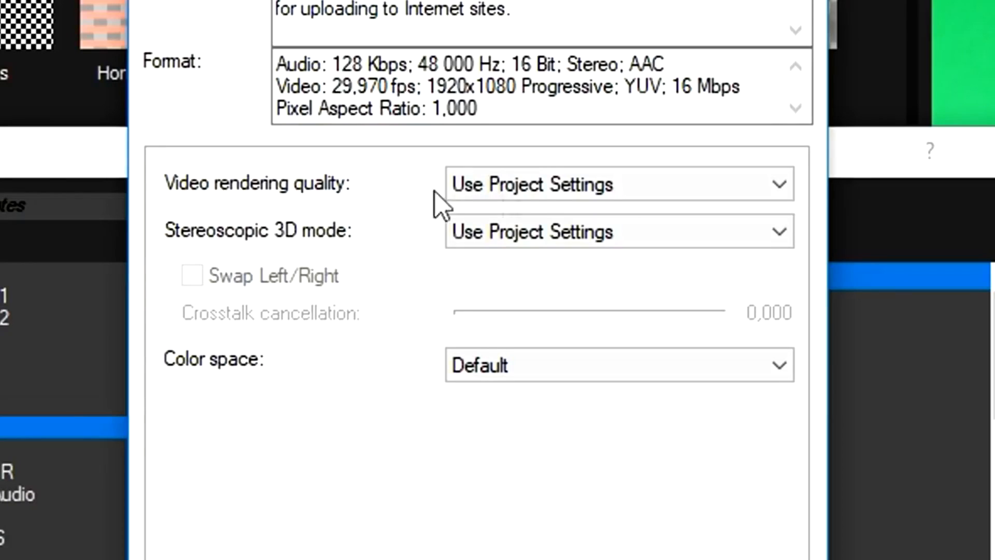
pyautogui.click(551, 194)
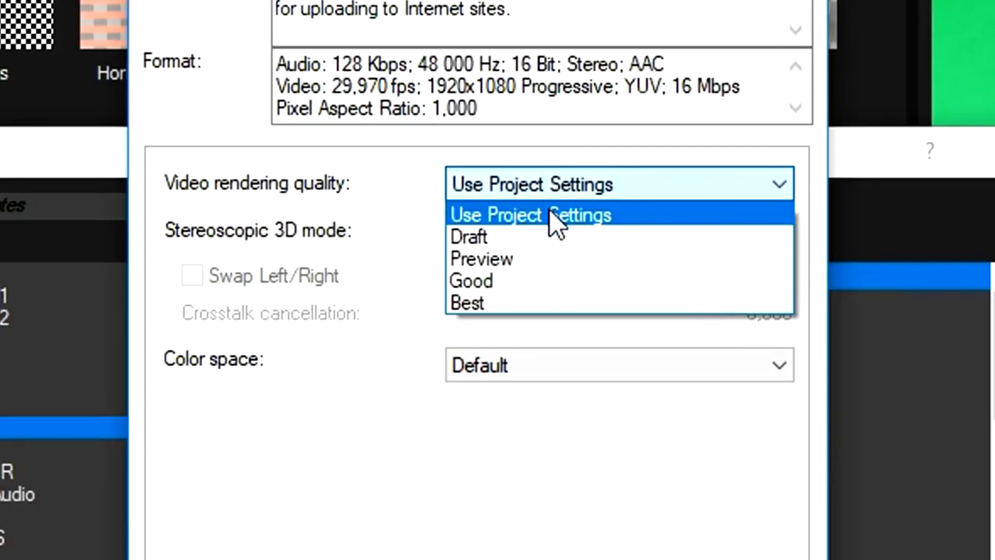
pyautogui.click(506, 303)
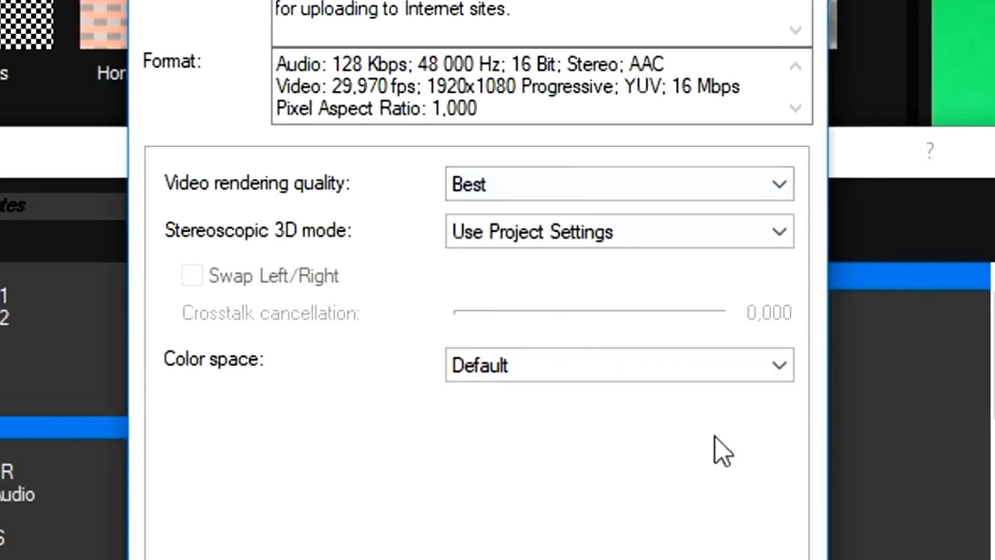
pyautogui.doubleClick(409, 59)
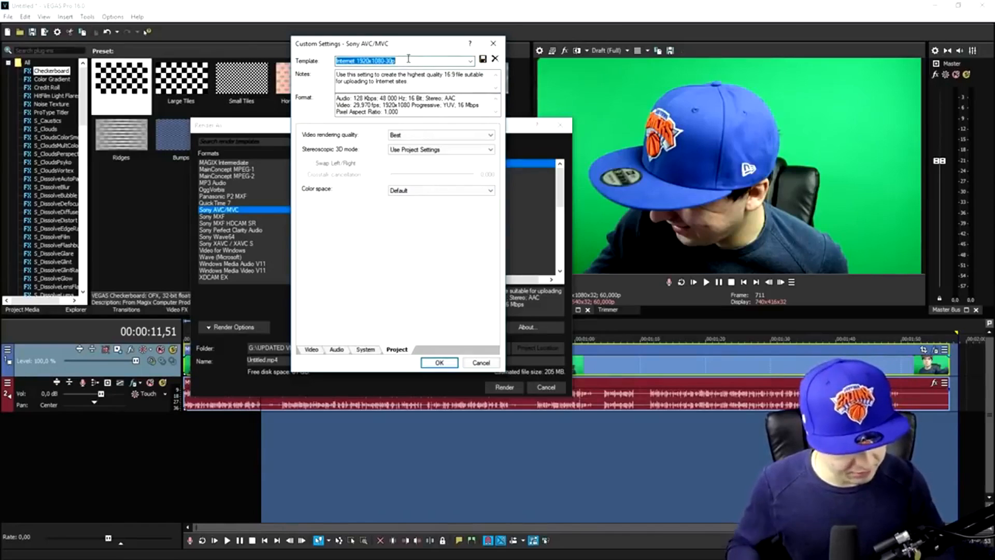
pyautogui.write('1080p60')
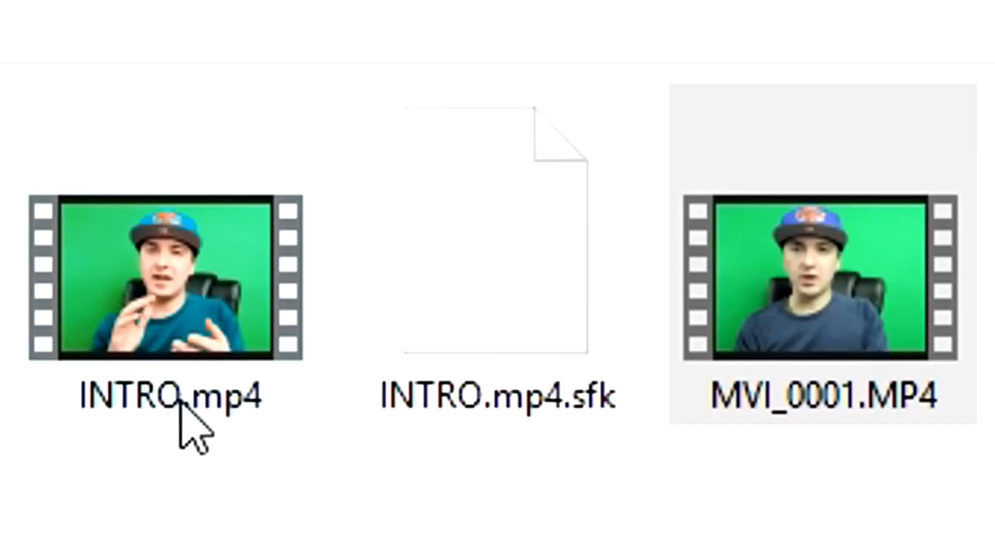
# Play INTRO.mp4 from the video folder, view it in full screen and close the player
pyautogui.moveTo(177, 400)
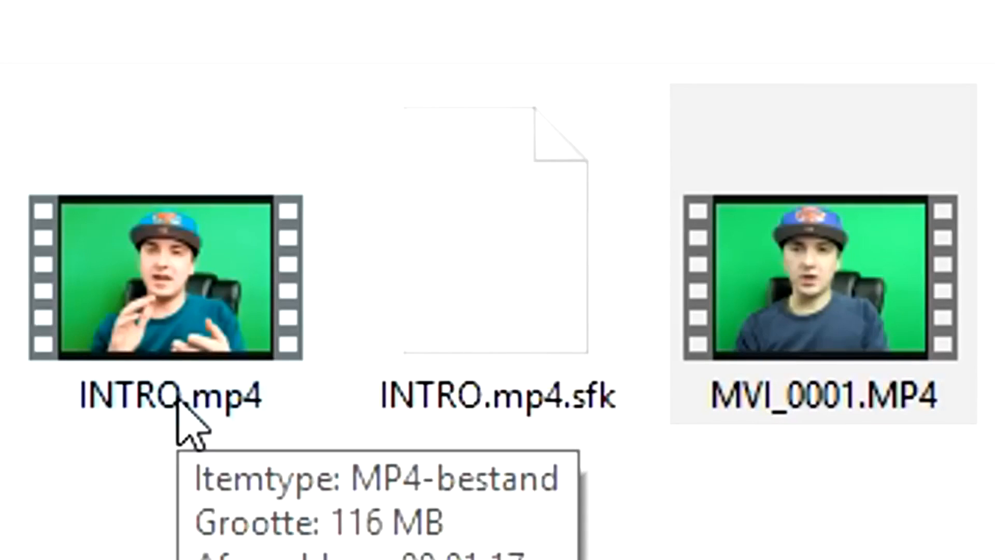
pyautogui.doubleClick(178, 402)
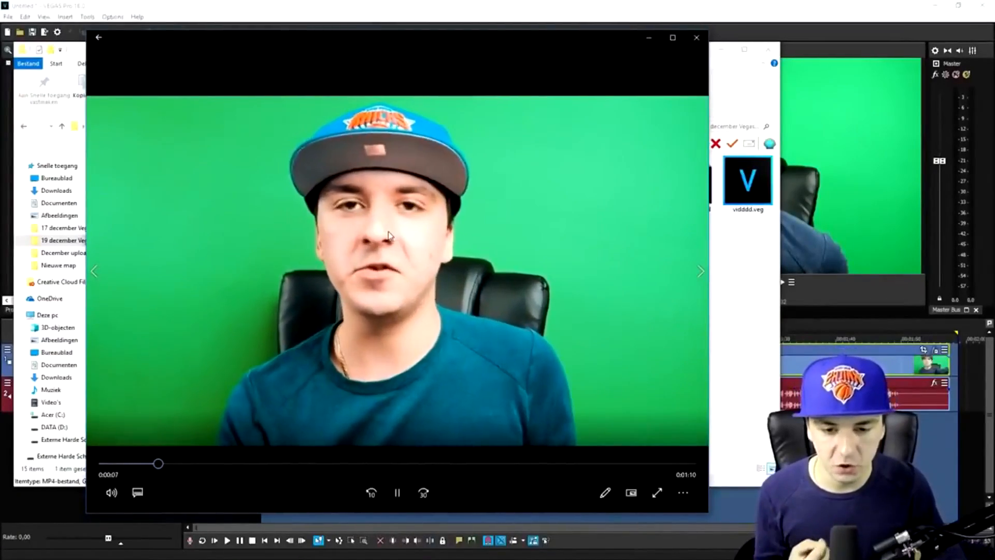
pyautogui.doubleClick(388, 231)
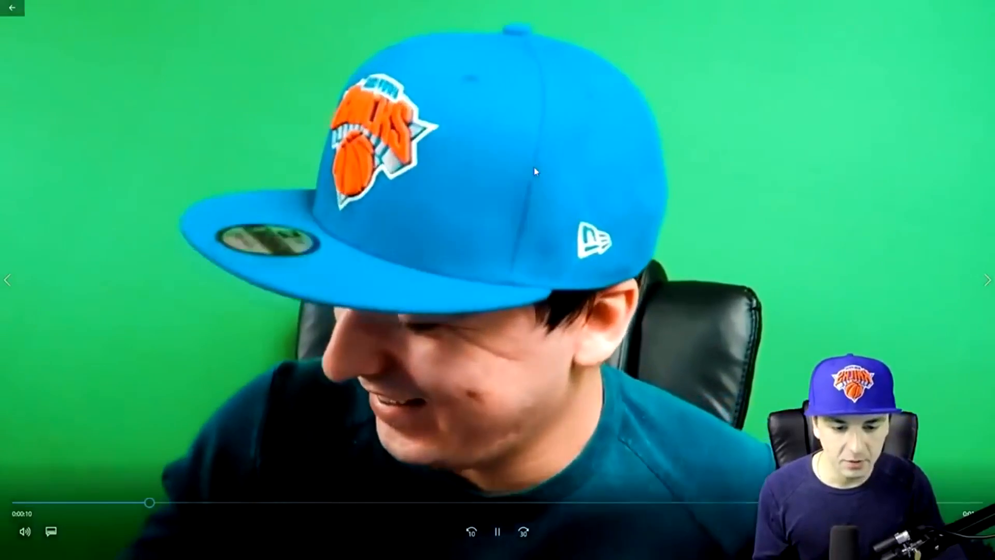
pyautogui.doubleClick(535, 169)
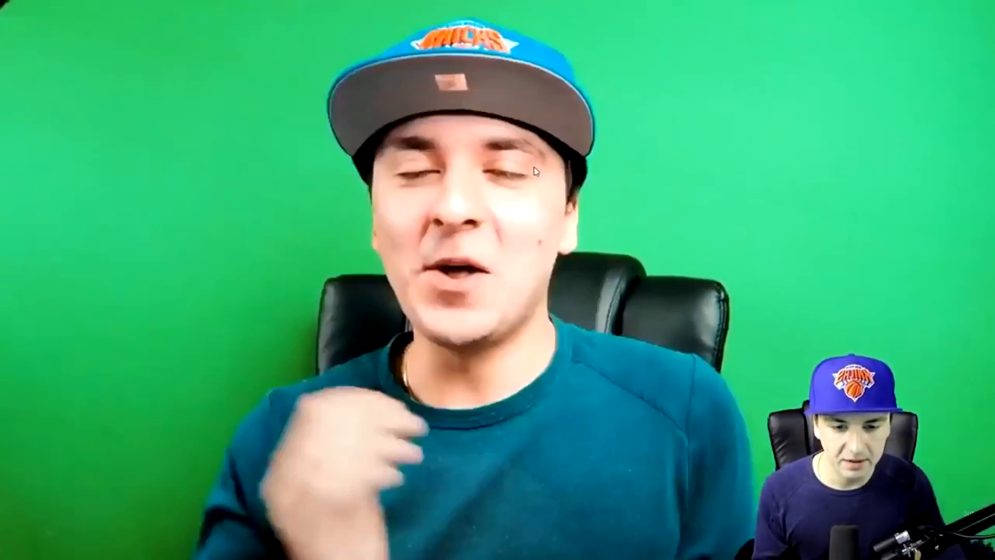
pyautogui.click(700, 42)
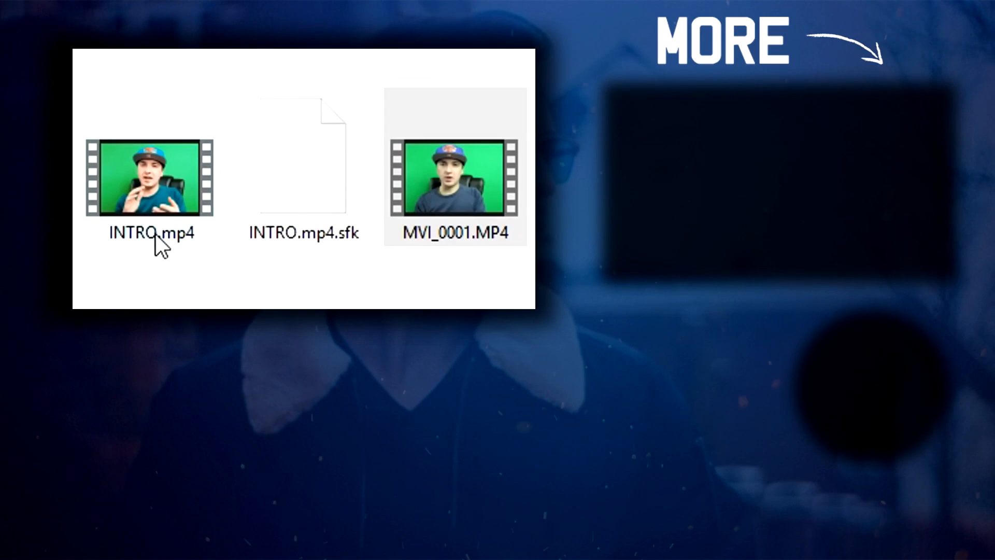
pyautogui.moveTo(155, 233)
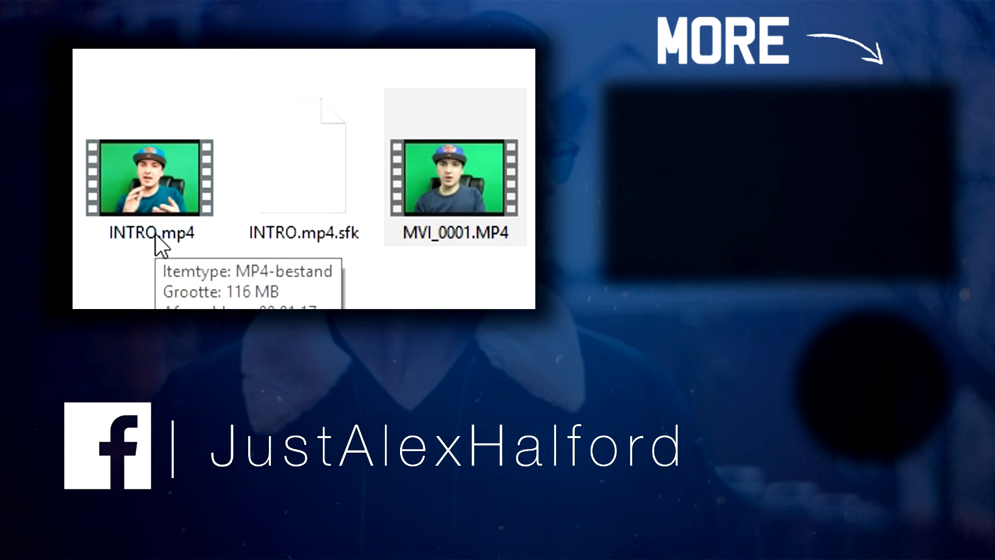